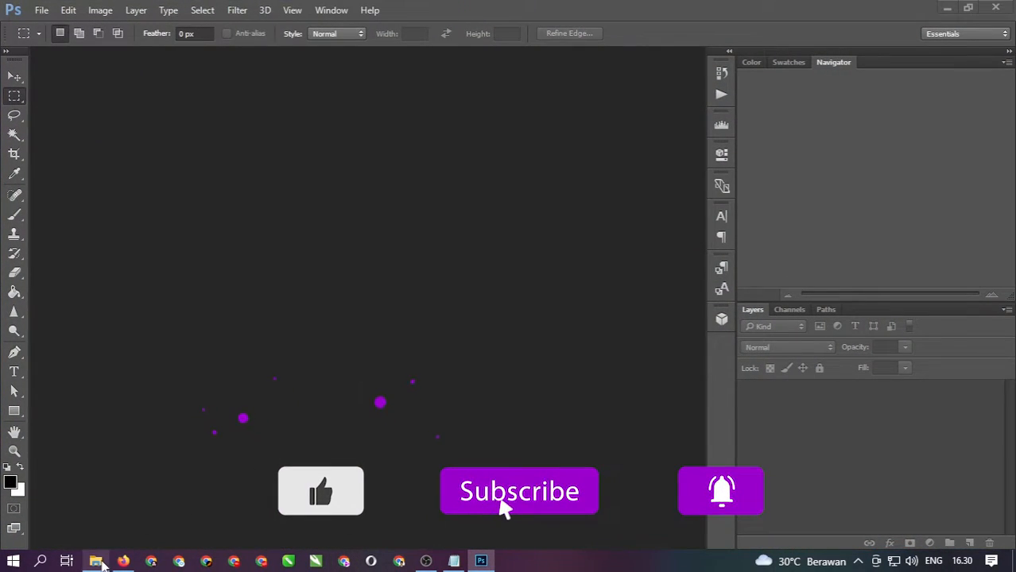
Open broccoli.jpg from the Good Vibes Broccoli folder as a Photoshop document.
{"action": "left_click", "coordinate": [95, 561]}
{"action": "left_click", "coordinate": [181, 195]}
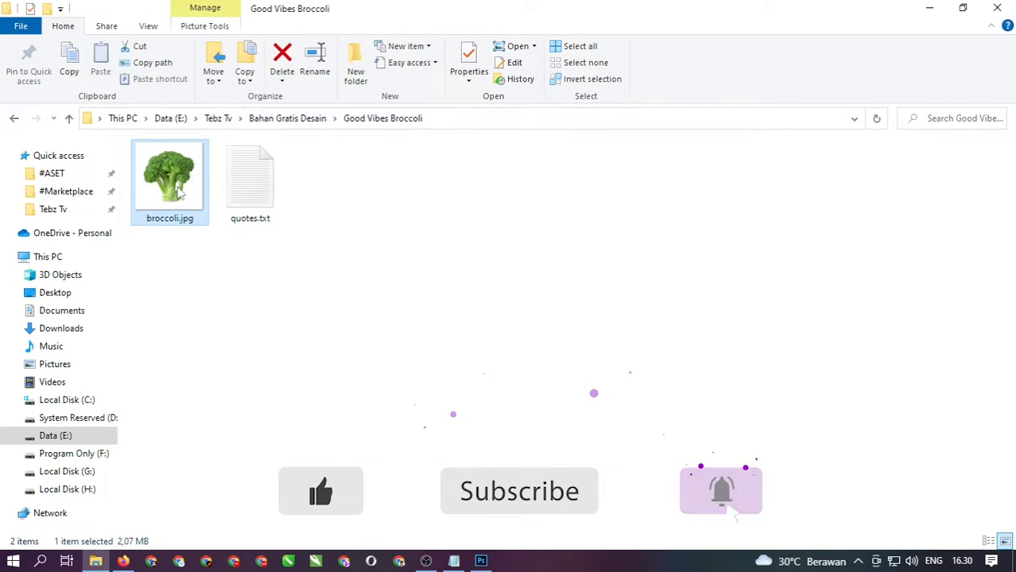
{"action": "left_click_drag", "start_coordinate": [181, 194], "coordinate": [487, 279]}
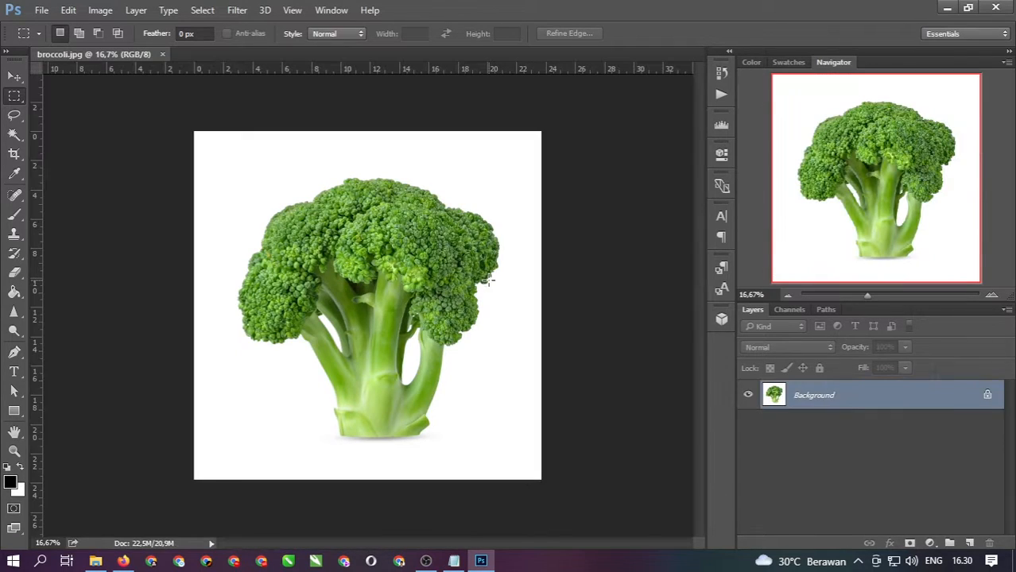
Unlock the Background layer and delete the white area around the broccoli using a Color Range selection with fuzziness 40, leaving nothing selected.
{"action": "left_click", "coordinate": [9, 76]}
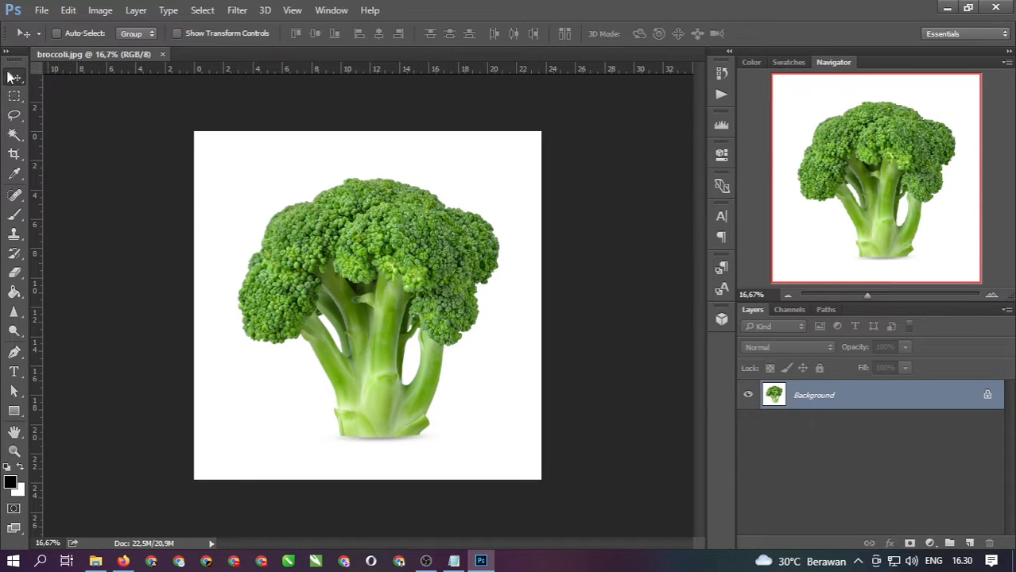
{"action": "left_click", "coordinate": [199, 9]}
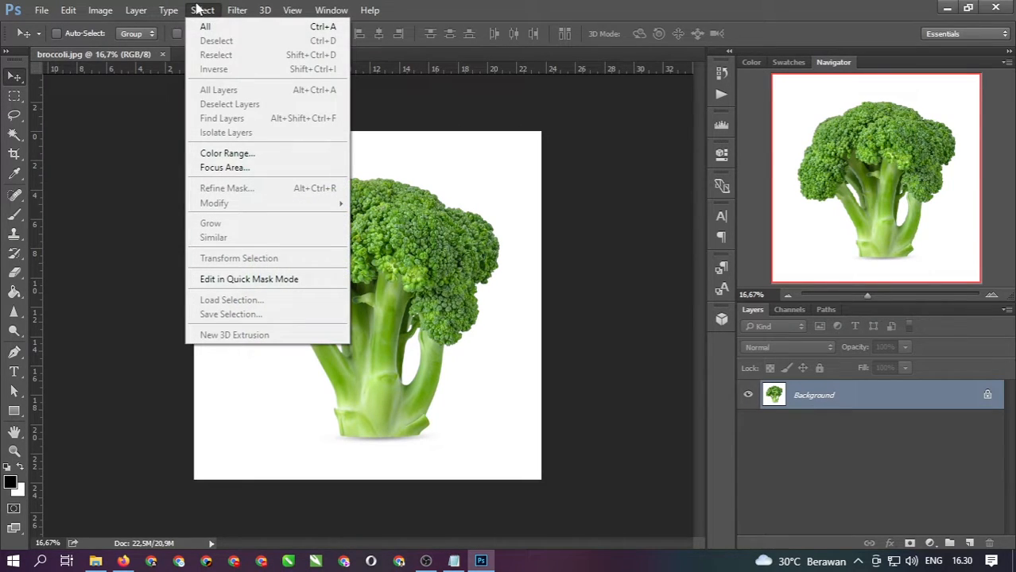
{"action": "left_click", "coordinate": [227, 154]}
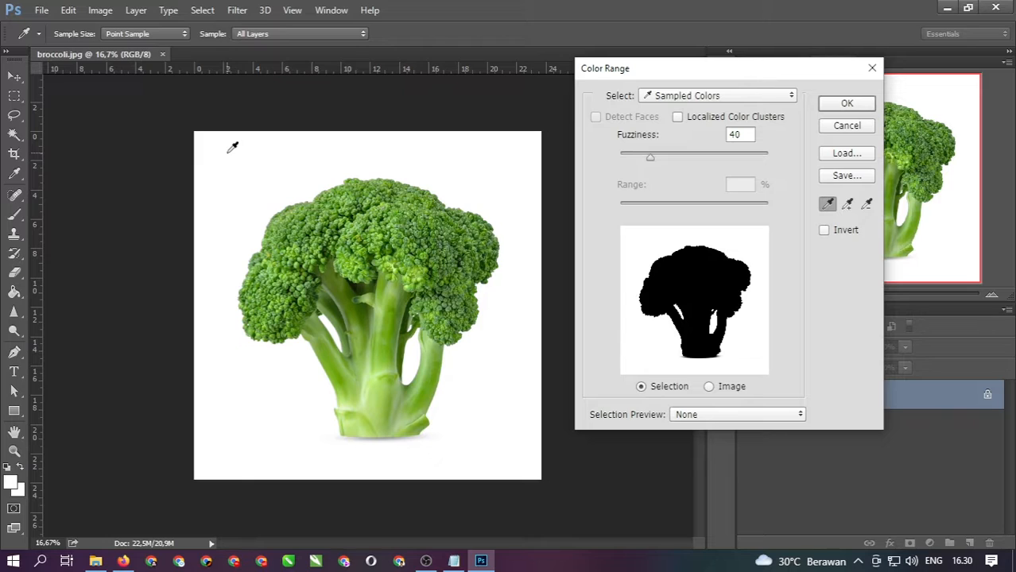
{"action": "left_click", "coordinate": [844, 105]}
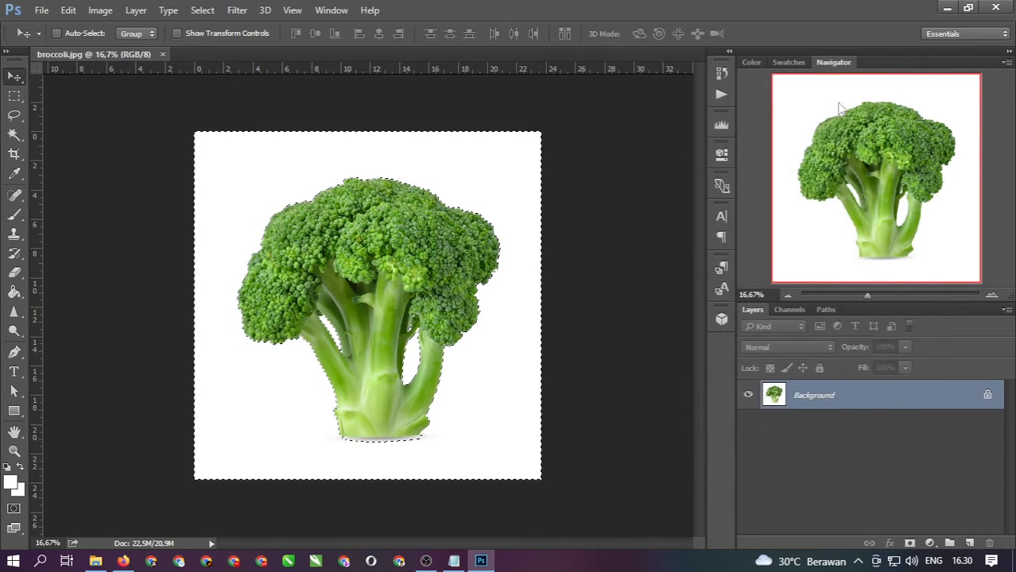
{"action": "key", "text": "Delete"}
{"action": "left_click", "coordinate": [986, 395]}
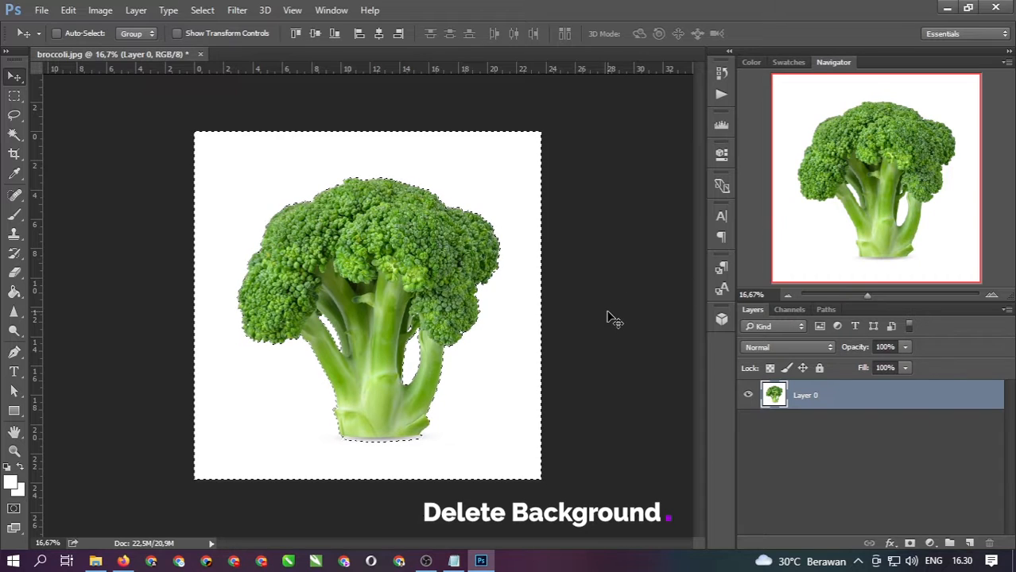
{"action": "key", "text": "Delete"}
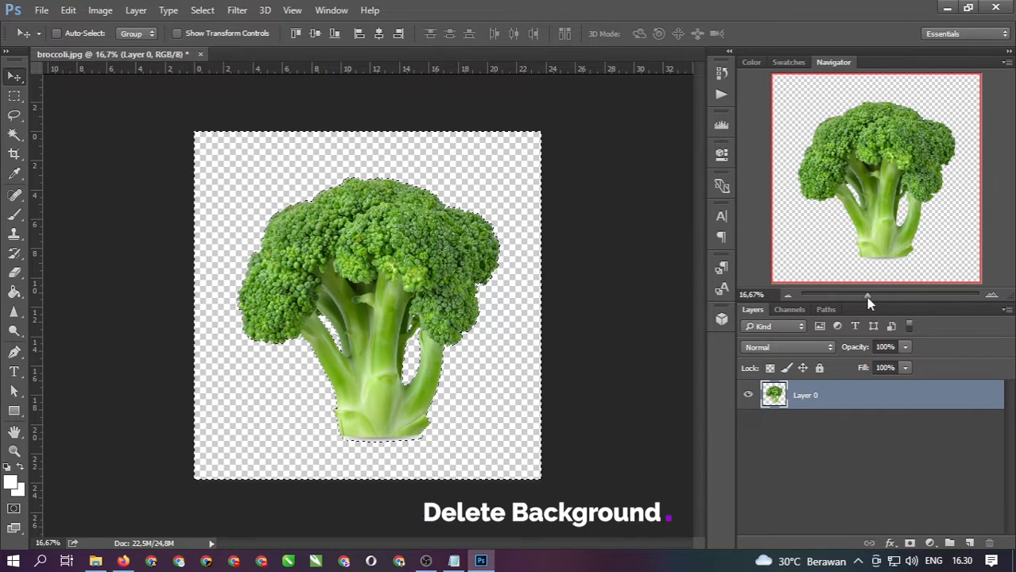
{"action": "left_click_drag", "start_coordinate": [867, 296], "coordinate": [871, 296]}
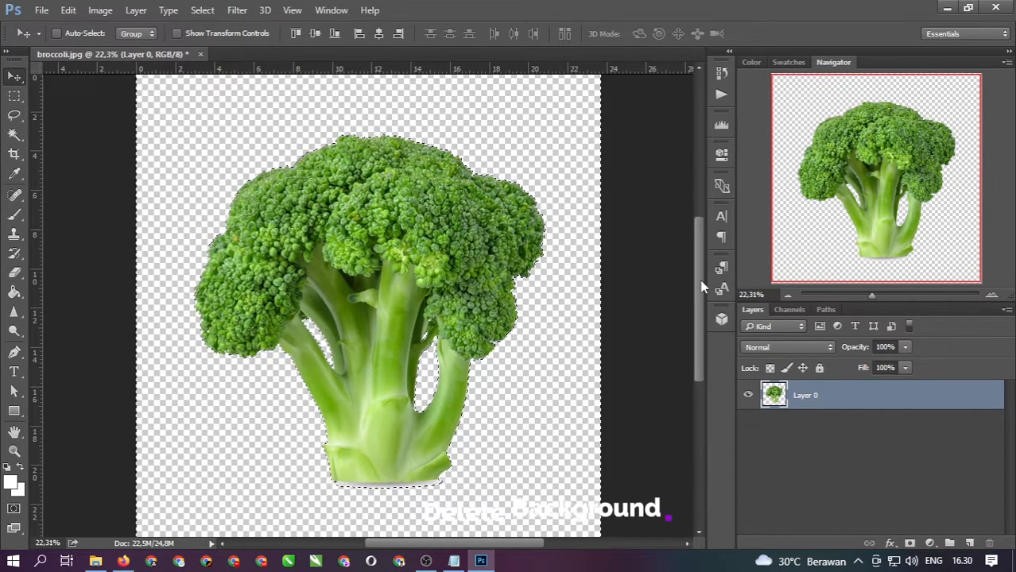
{"action": "left_click_drag", "start_coordinate": [699, 284], "coordinate": [698, 329]}
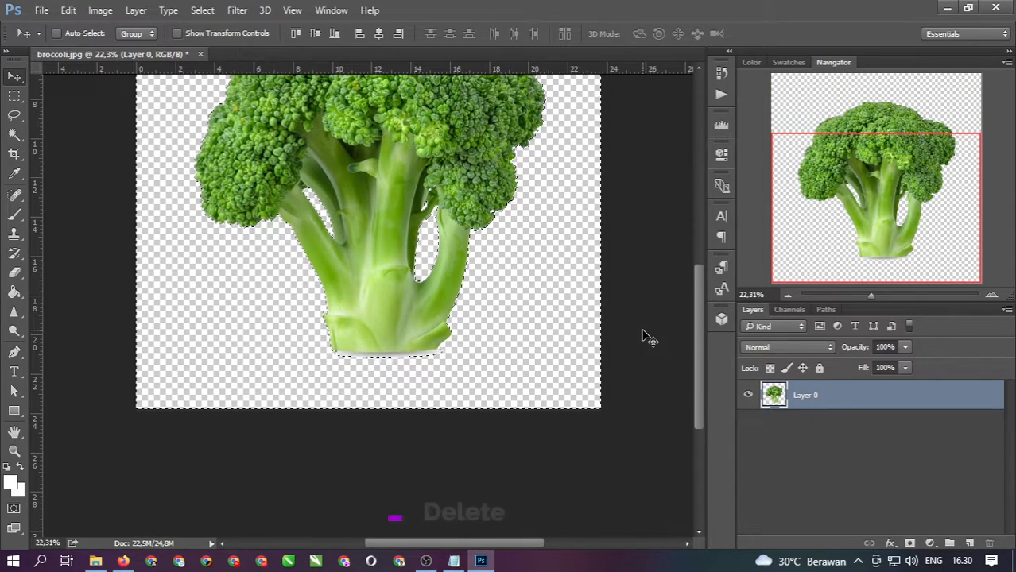
{"action": "key", "text": "ctrl+d"}
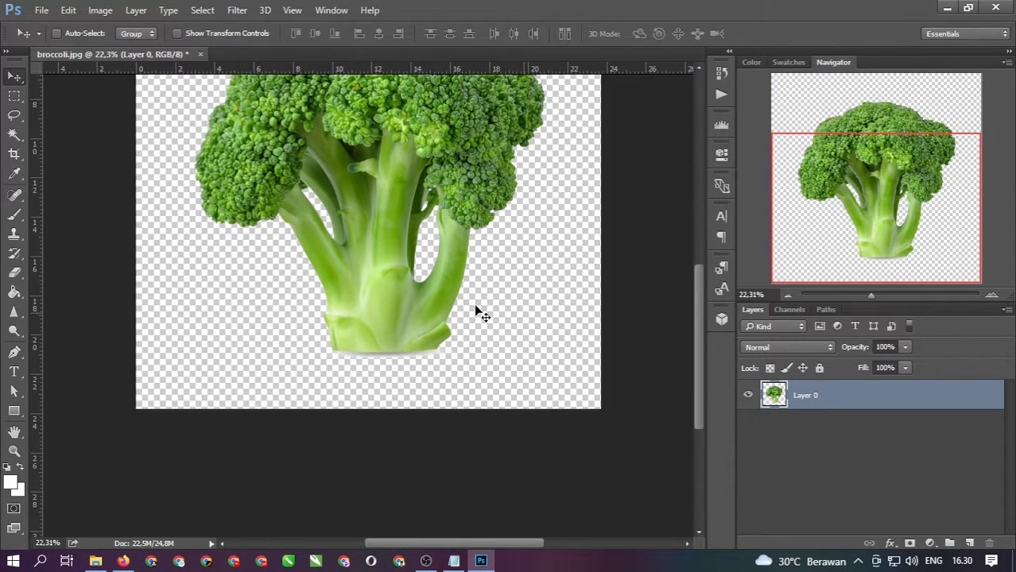
Remove the leftover grey shadow beneath the broccoli stem with repeated Magic Wand selections at tolerance 10, and clear the selection.
{"action": "left_click", "coordinate": [13, 134]}
{"action": "left_click", "coordinate": [391, 356]}
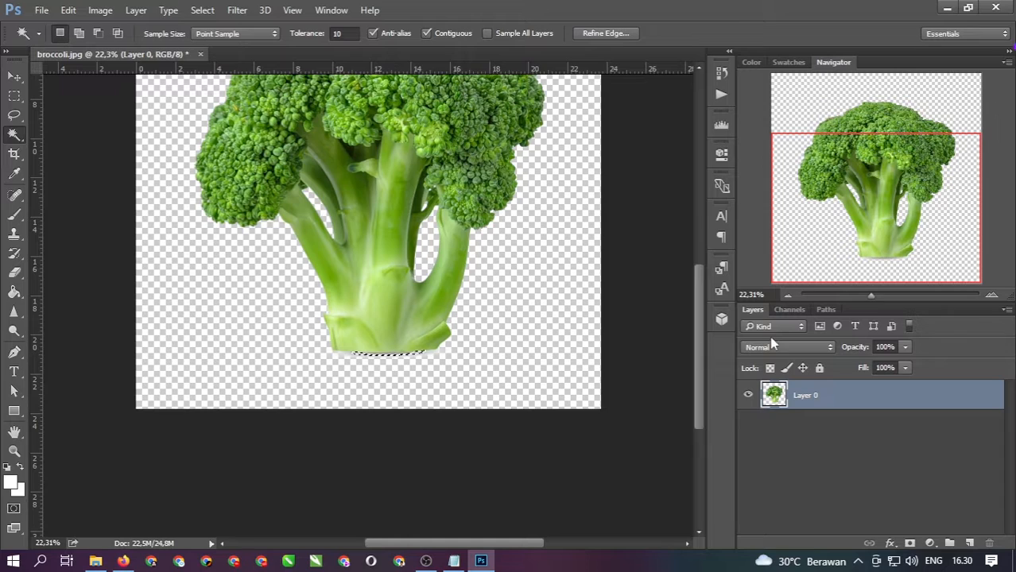
{"action": "left_click_drag", "start_coordinate": [877, 295], "coordinate": [886, 295]}
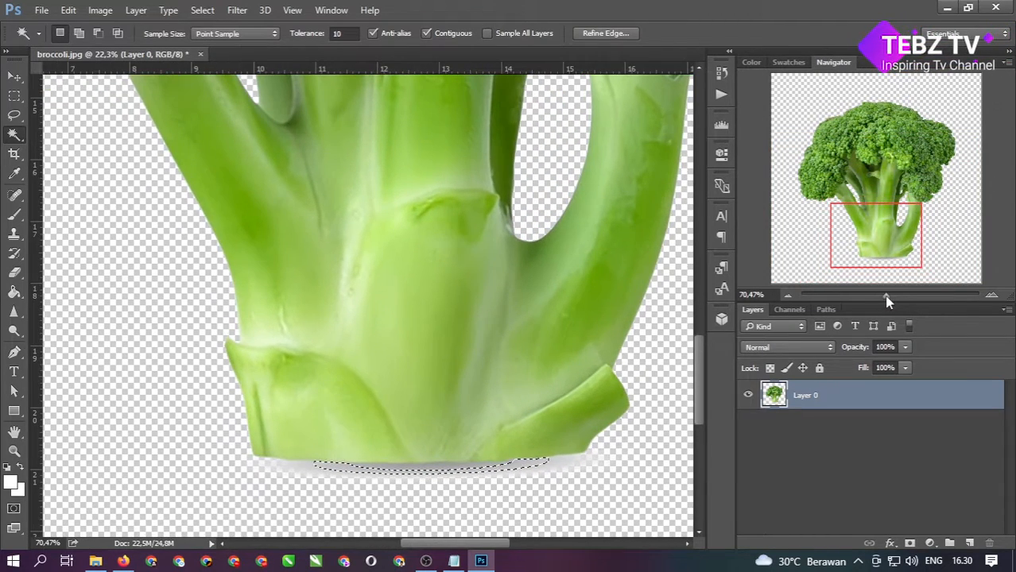
{"action": "left_click_drag", "start_coordinate": [701, 392], "coordinate": [701, 420]}
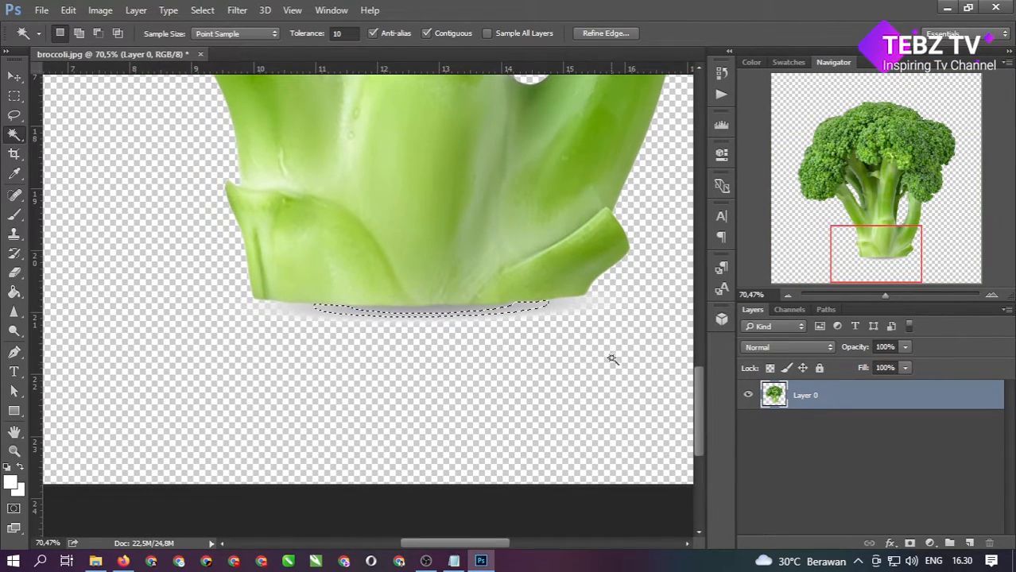
{"action": "left_click", "coordinate": [588, 309], "text": "shift"}
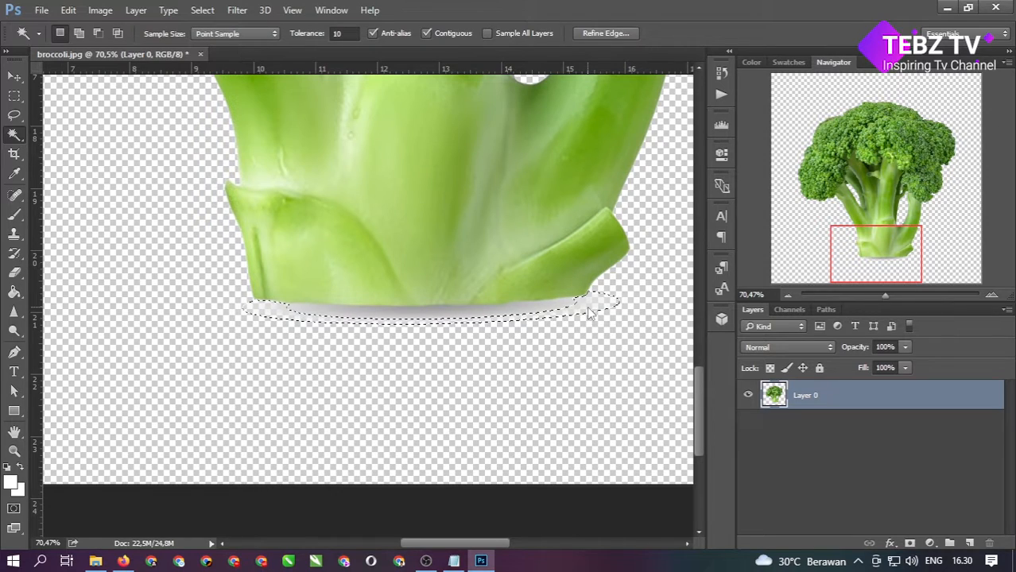
{"action": "key", "text": "Delete"}
{"action": "left_click", "coordinate": [563, 305]}
{"action": "key", "text": "Delete"}
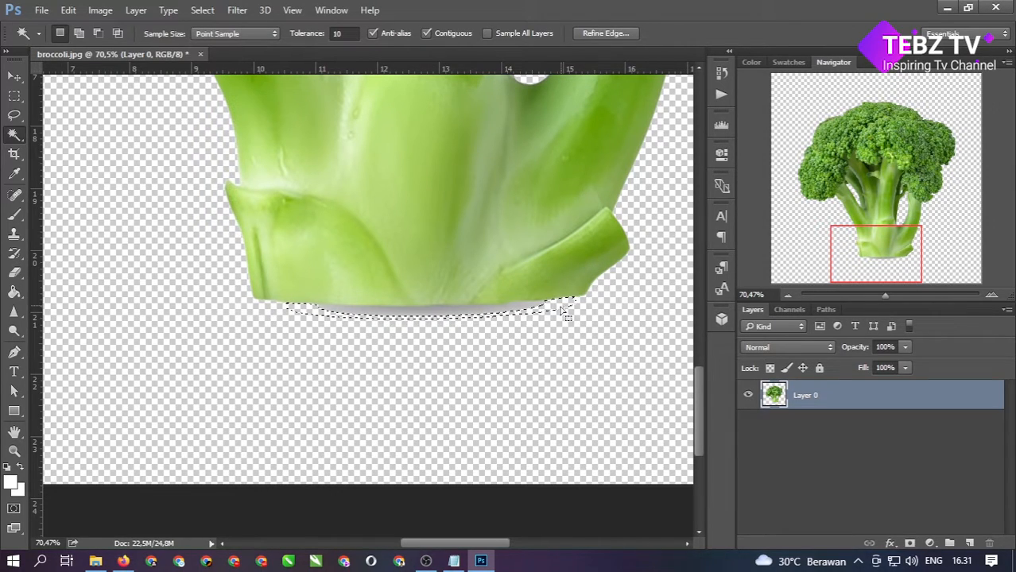
{"action": "left_click", "coordinate": [512, 308]}
{"action": "key", "text": "Delete"}
{"action": "left_click", "coordinate": [480, 310]}
{"action": "key", "text": "Delete"}
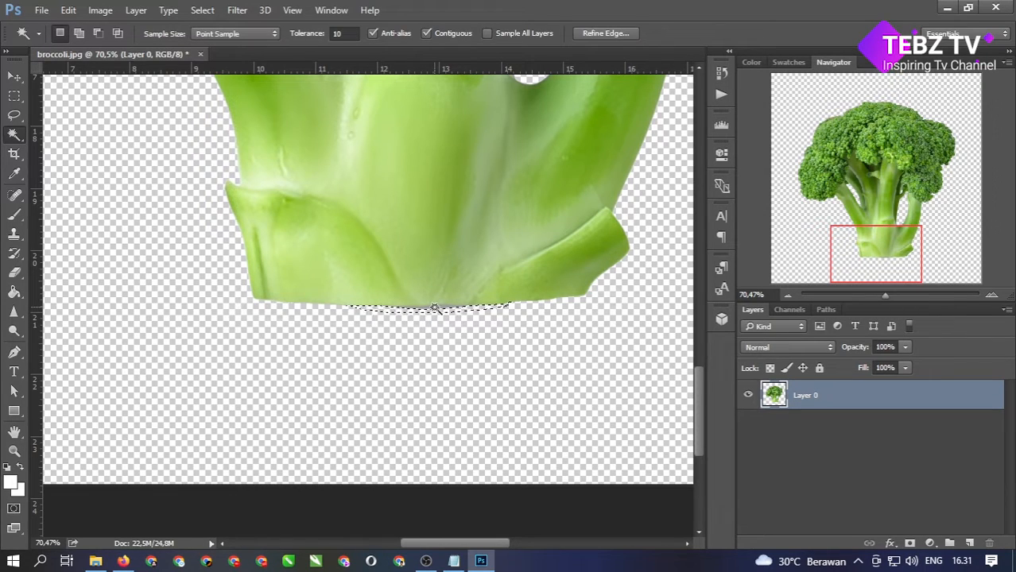
{"action": "left_click", "coordinate": [431, 309]}
{"action": "key", "text": "Delete"}
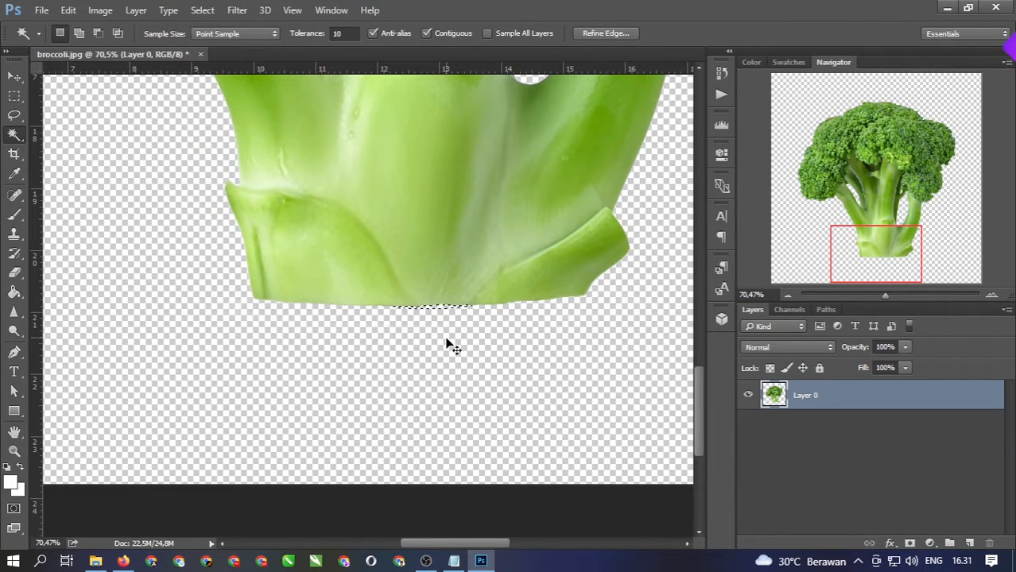
{"action": "key", "text": "ctrl+d"}
Scale the broccoli to about 80%, rotate it counterclockwise so the stem points toward the lower right, and reposition it near the canvas centre.
{"action": "key", "text": "v"}
{"action": "key", "text": "ctrl+0"}
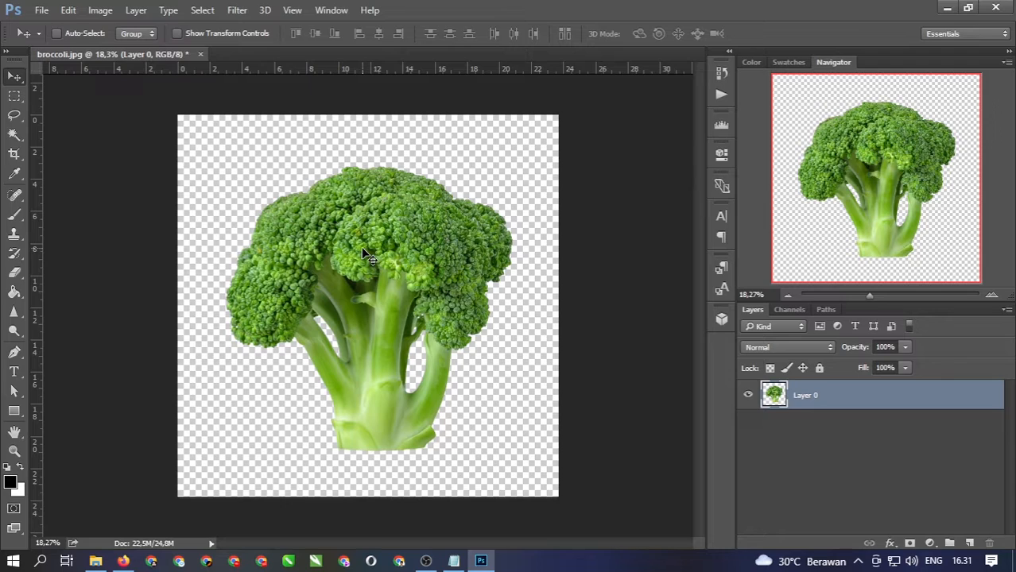
{"action": "left_click", "coordinate": [176, 33]}
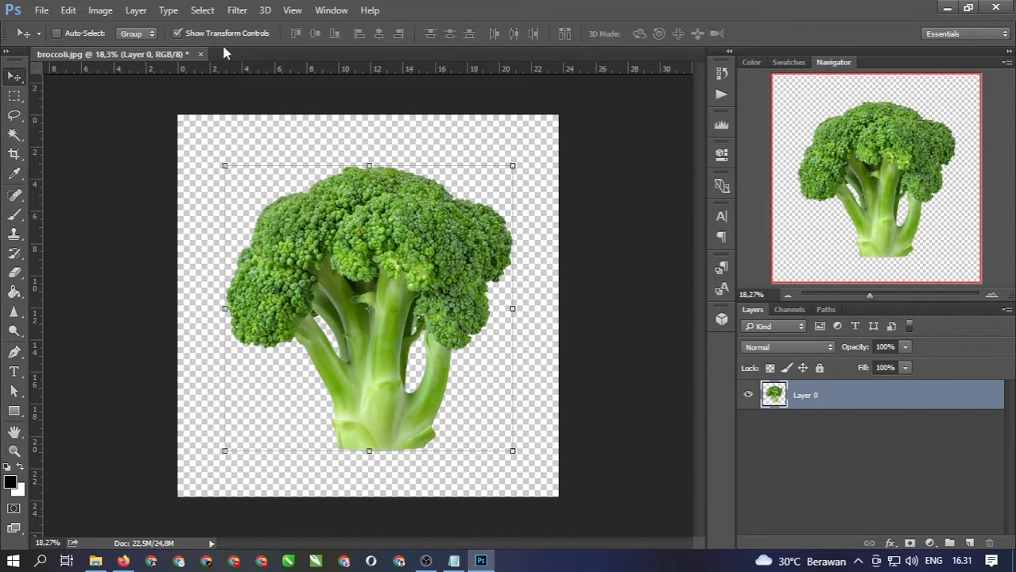
{"action": "left_click", "coordinate": [512, 167]}
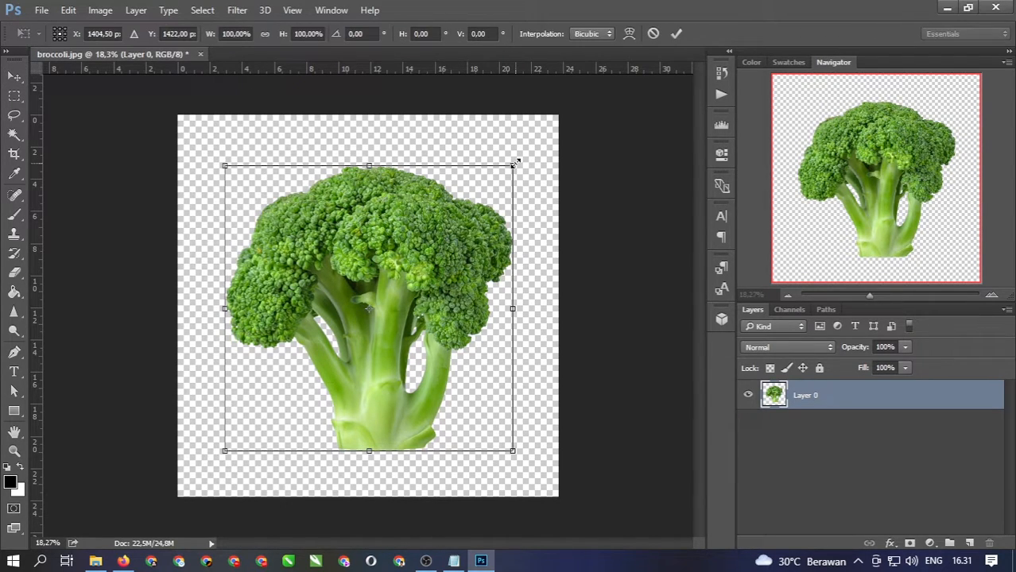
{"action": "left_click_drag", "start_coordinate": [516, 163], "coordinate": [454, 219]}
{"action": "left_click_drag", "start_coordinate": [413, 304], "coordinate": [452, 260]}
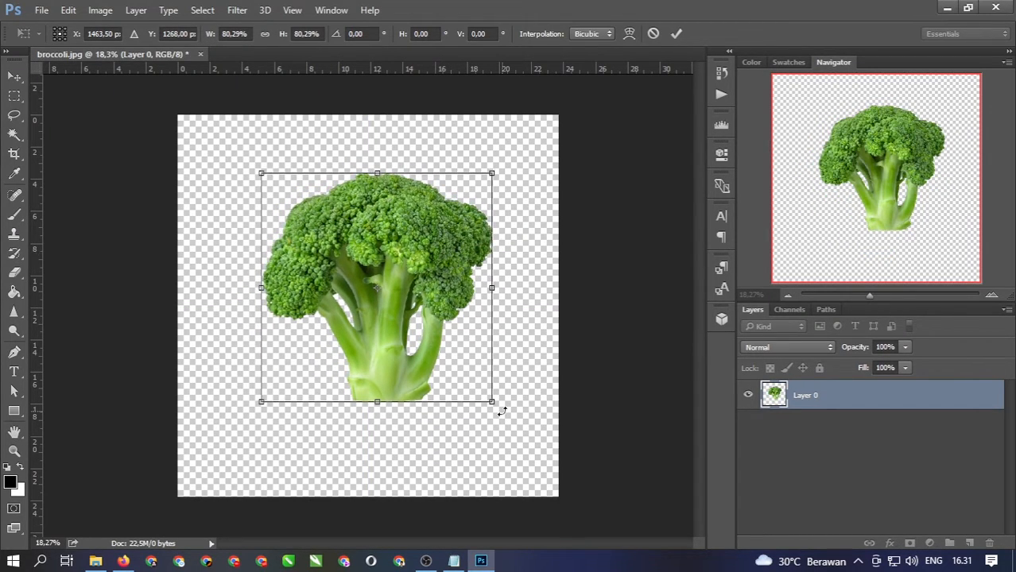
{"action": "left_click_drag", "start_coordinate": [502, 411], "coordinate": [519, 288]}
{"action": "left_click", "coordinate": [676, 34]}
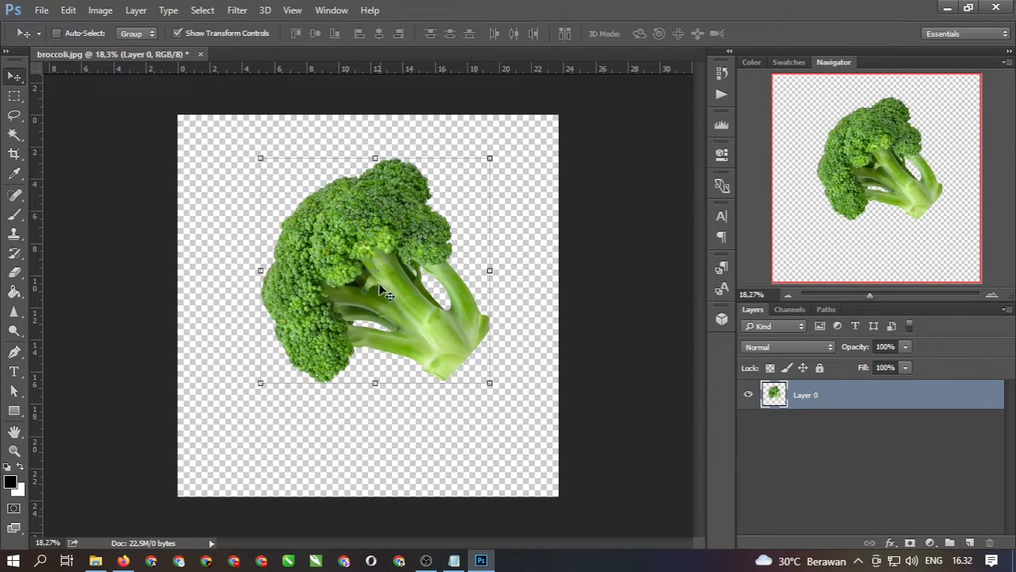
{"action": "left_click_drag", "start_coordinate": [389, 250], "coordinate": [379, 282]}
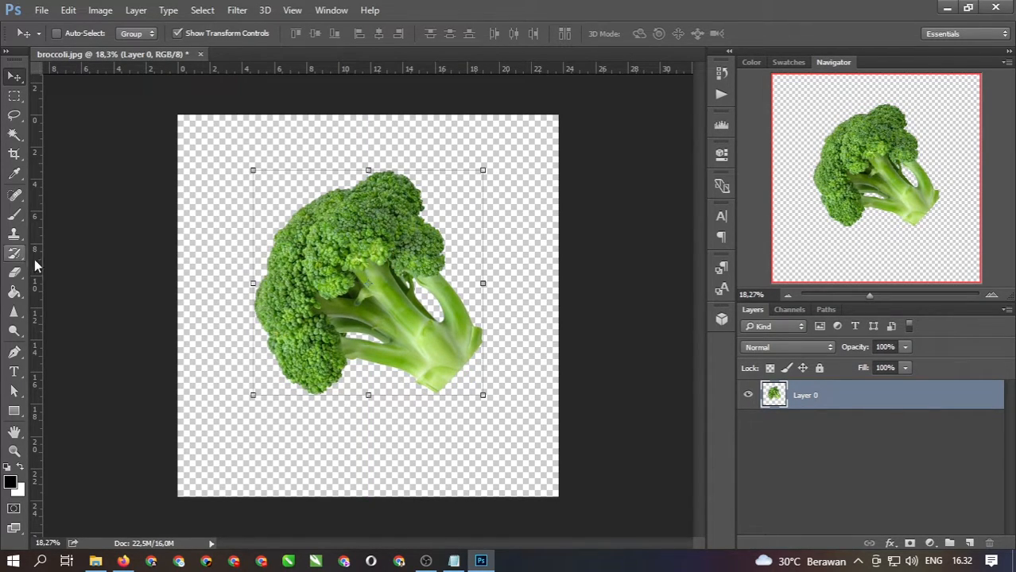
Add the centred orange text "GOOD VIBES" on two lines in 72 pt Vicenza Regular at the canvas's upper left.
{"action": "left_click", "coordinate": [15, 372]}
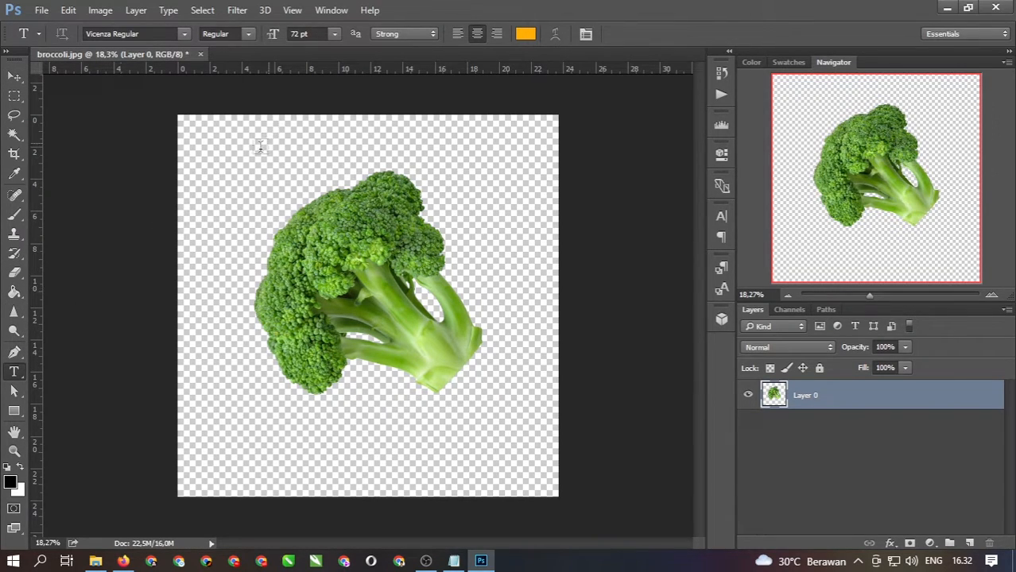
{"action": "left_click", "coordinate": [235, 179]}
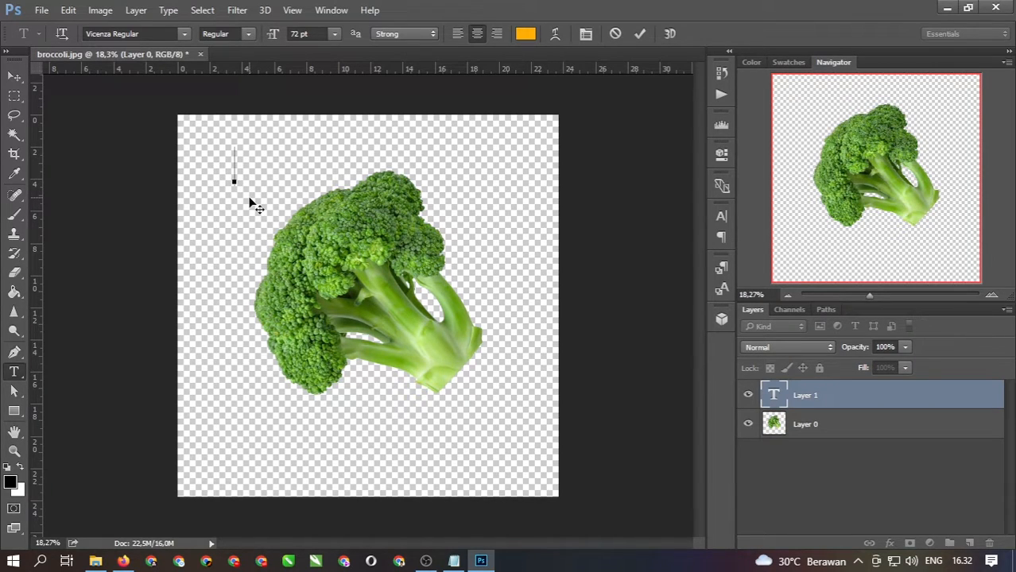
{"action": "type", "text": "GOOD"}
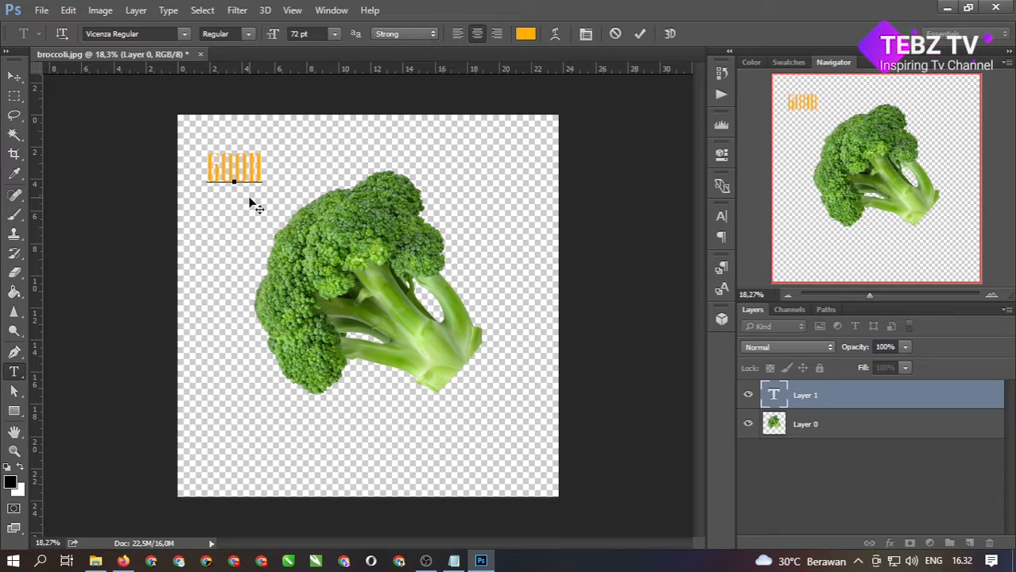
{"action": "key", "text": "Return"}
{"action": "type", "text": "VIBES"}
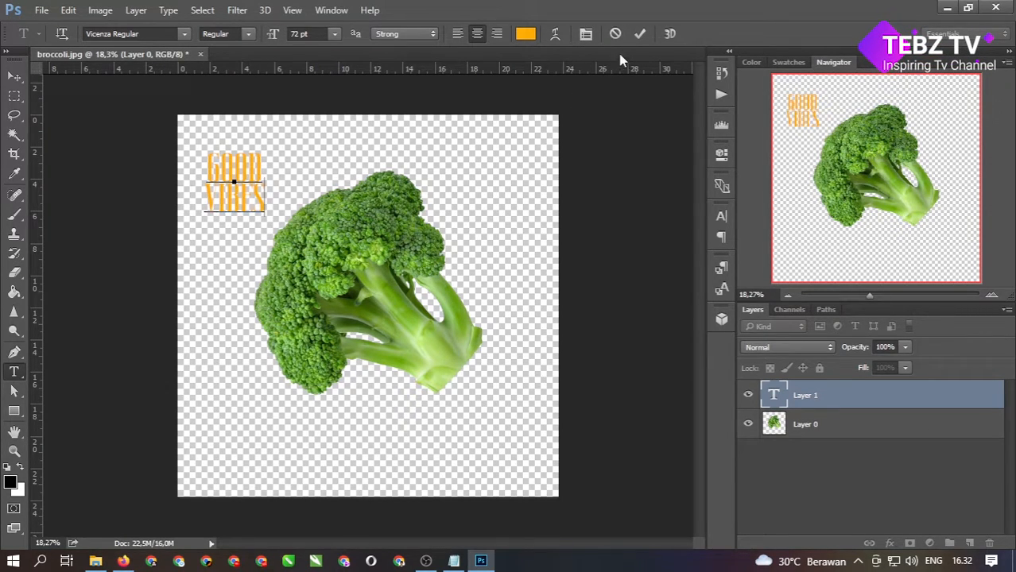
{"action": "left_click", "coordinate": [637, 33]}
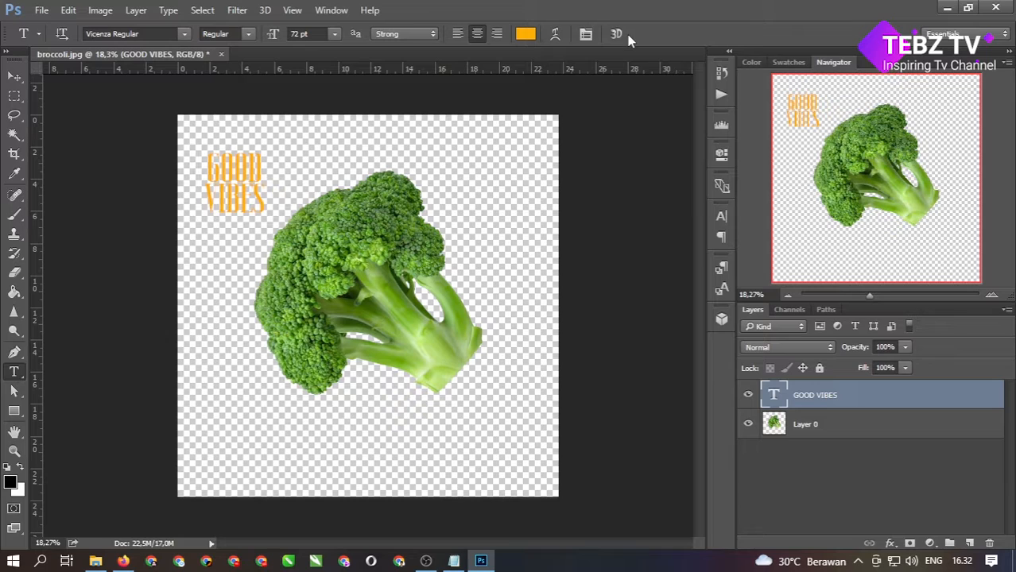
Enlarge the GOOD VIBES text proportionally to about 437% and move it over the broccoli, with its bounding box at the canvas's upper edge.
{"action": "left_click", "coordinate": [15, 77]}
{"action": "left_click", "coordinate": [263, 212]}
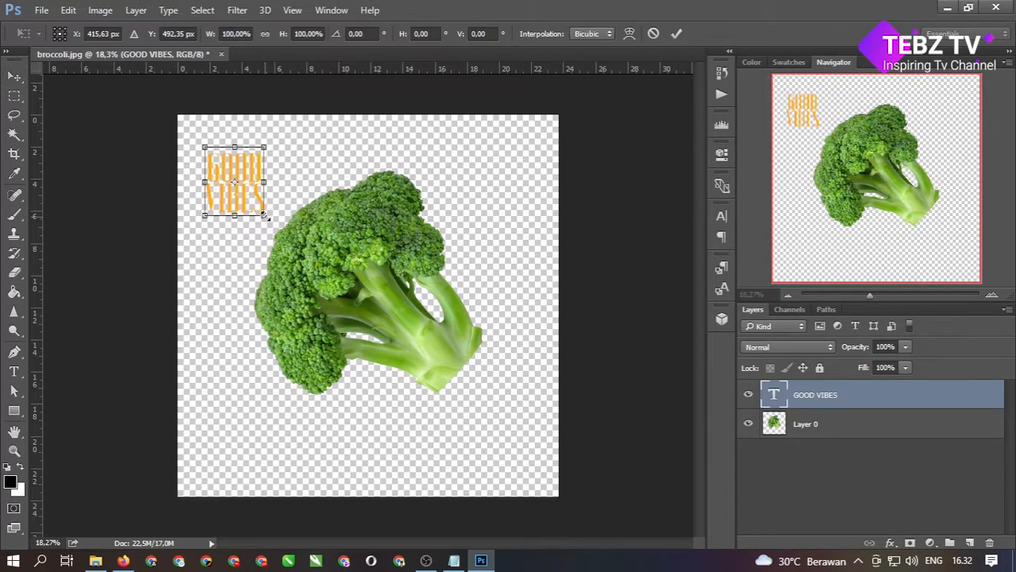
{"action": "left_click_drag", "start_coordinate": [263, 216], "coordinate": [495, 428]}
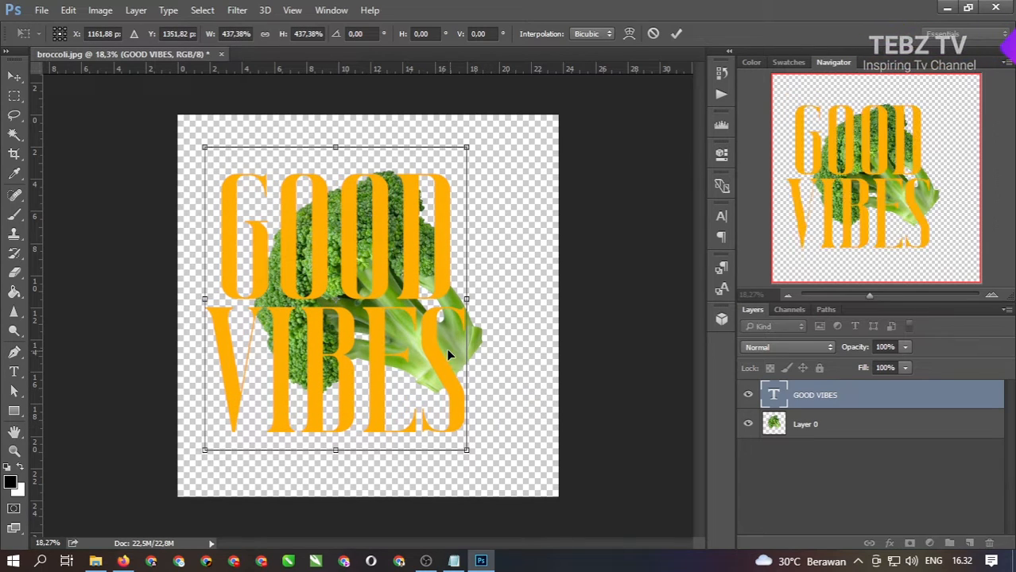
{"action": "left_click_drag", "start_coordinate": [439, 346], "coordinate": [454, 321]}
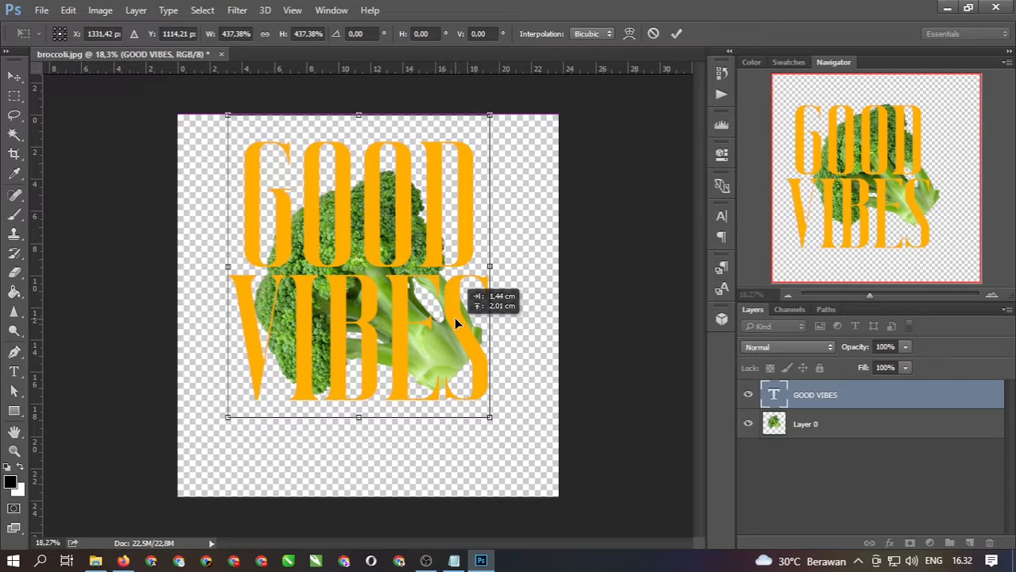
{"action": "left_click_drag", "start_coordinate": [455, 320], "coordinate": [455, 321]}
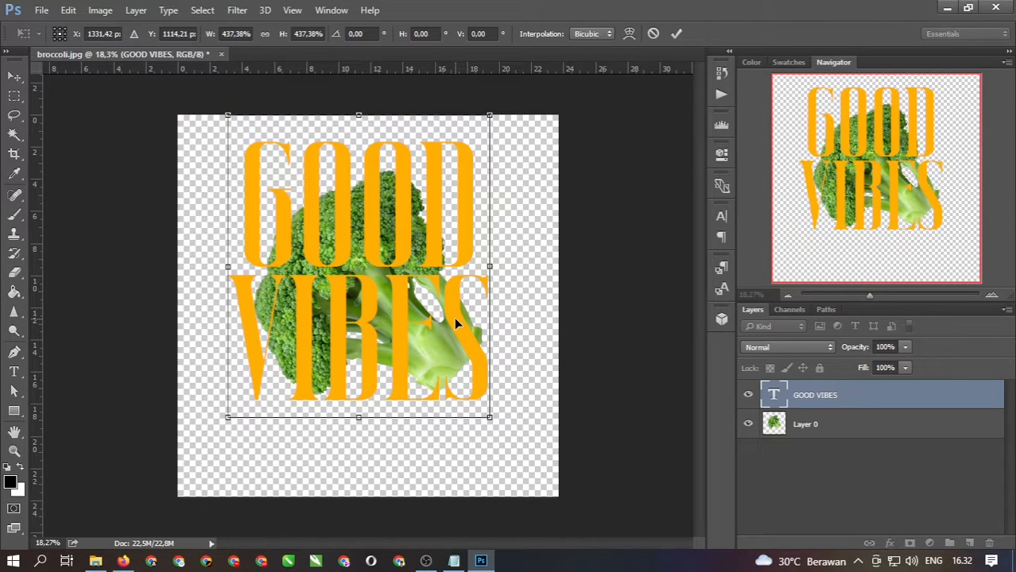
{"action": "left_click", "coordinate": [677, 34]}
Align the GOOD VIBES text and the broccoli layer on their horizontal centres.
{"action": "left_click", "coordinate": [819, 426], "text": "shift"}
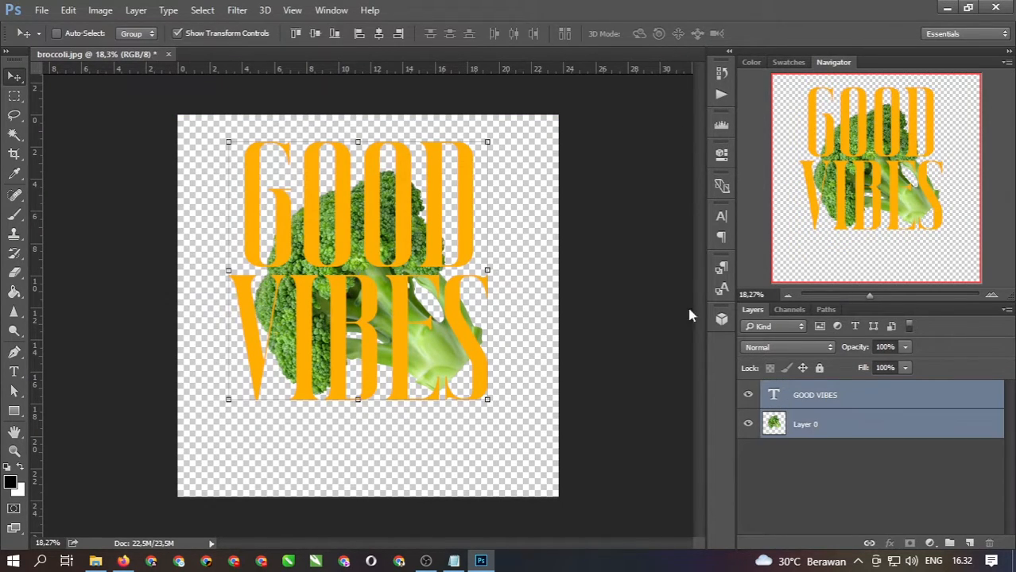
{"action": "left_click", "coordinate": [379, 34]}
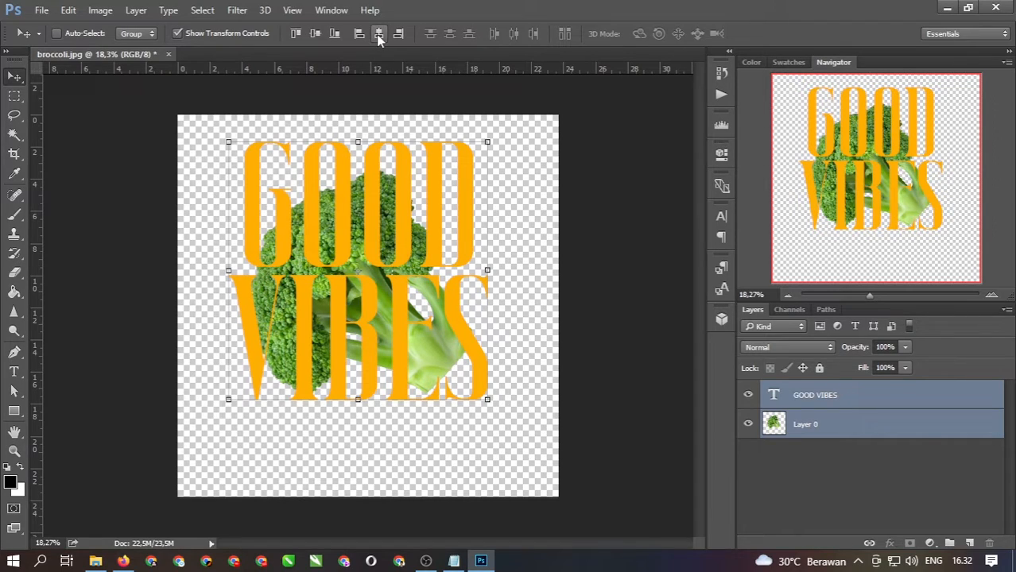
Move the GOOD VIBES text and the broccoli together to the canvas's horizontal centre and deselect both layers.
{"action": "left_click_drag", "start_coordinate": [458, 333], "coordinate": [469, 331]}
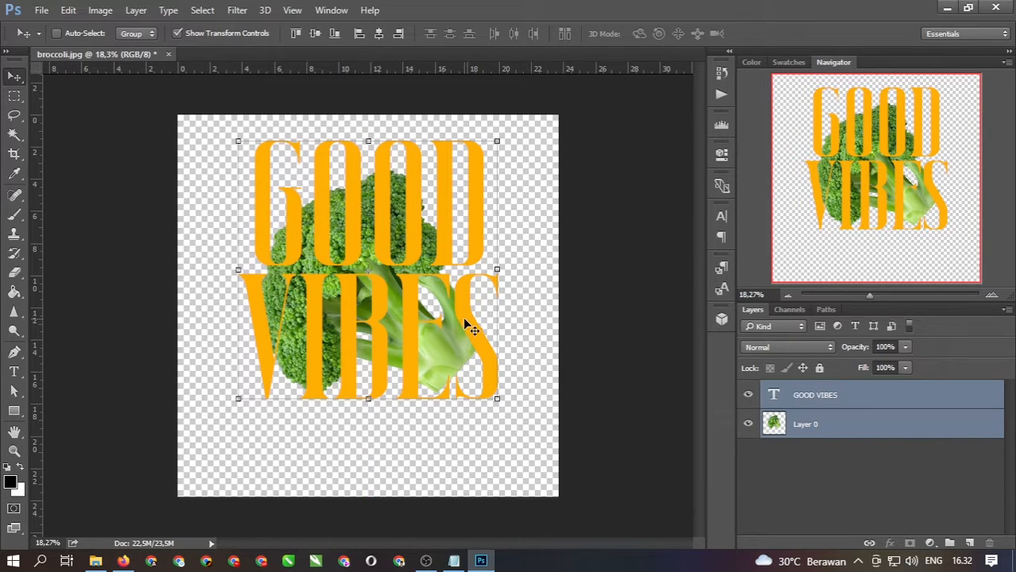
{"action": "left_click", "coordinate": [802, 475]}
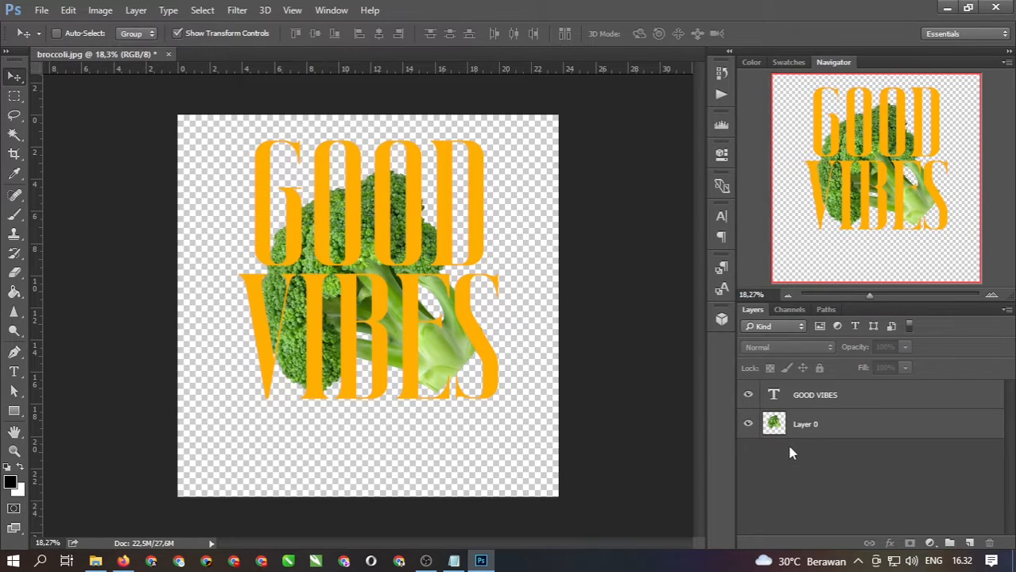
Duplicate the GOOD VIBES text layer and place the original beneath the broccoli layer.
{"action": "left_click", "coordinate": [815, 397]}
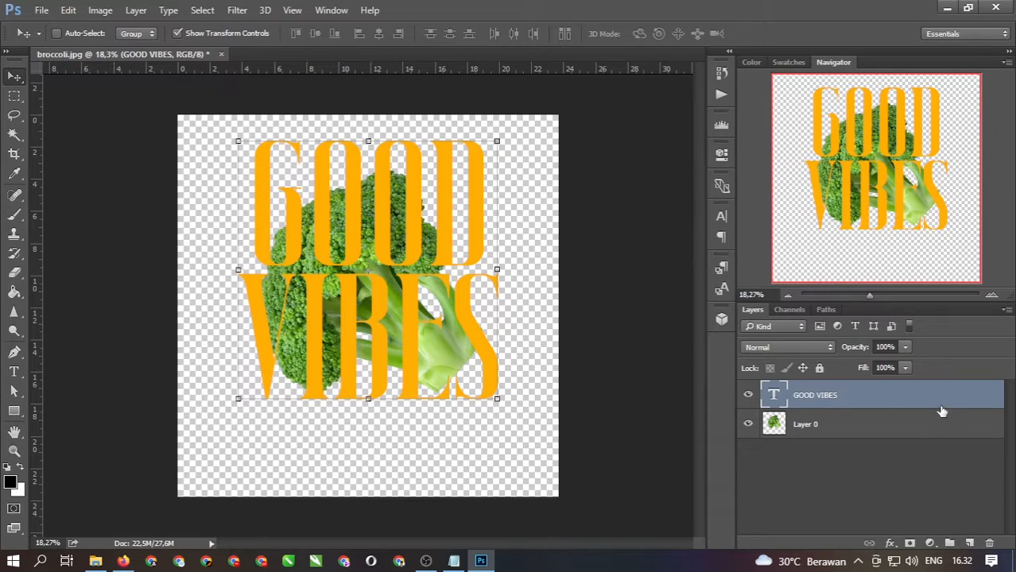
{"action": "left_click_drag", "start_coordinate": [941, 412], "coordinate": [969, 543]}
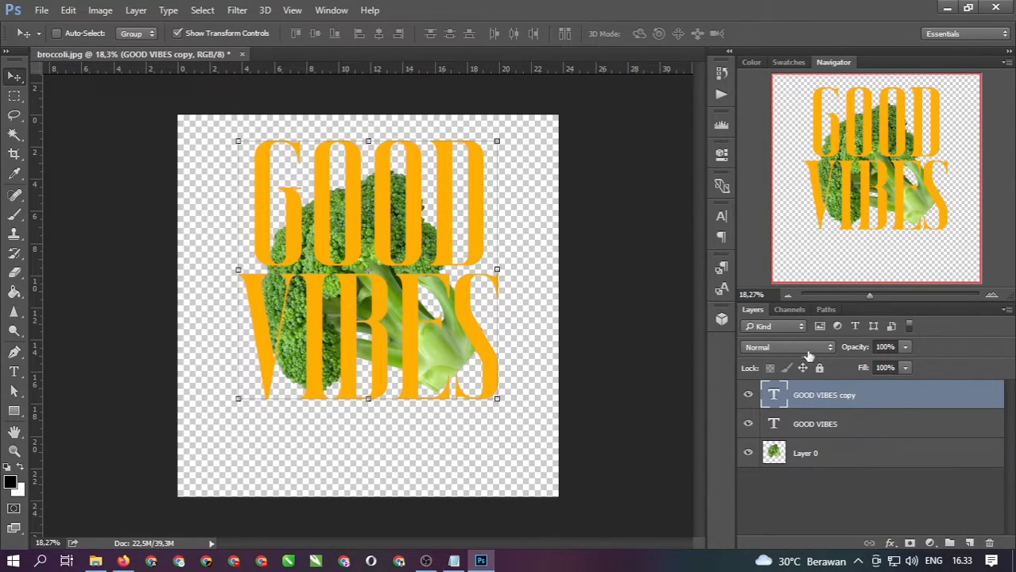
{"action": "left_click_drag", "start_coordinate": [826, 423], "coordinate": [831, 484]}
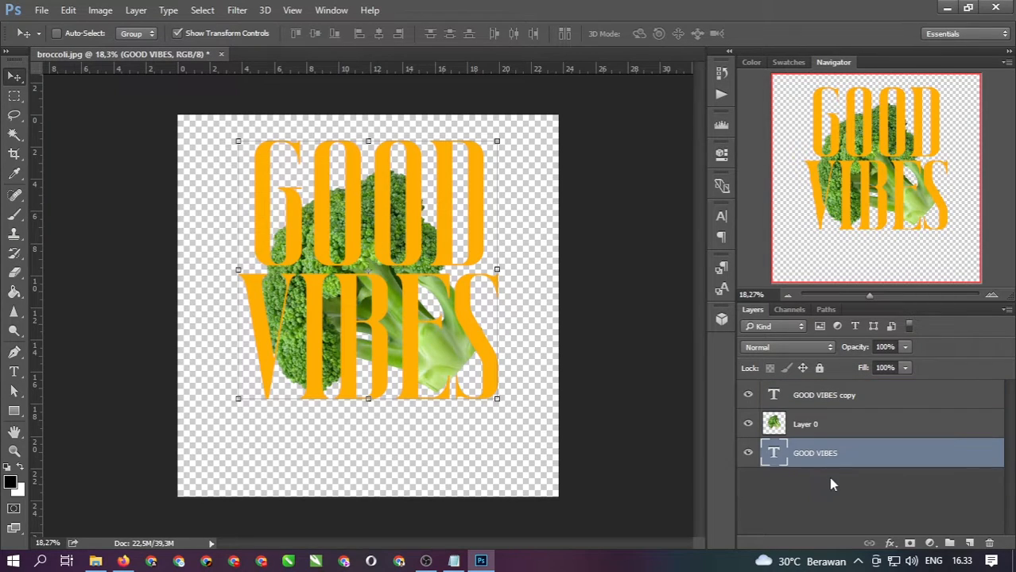
Set the fill of the GOOD VIBES copy layer to 0%.
{"action": "left_click", "coordinate": [829, 397]}
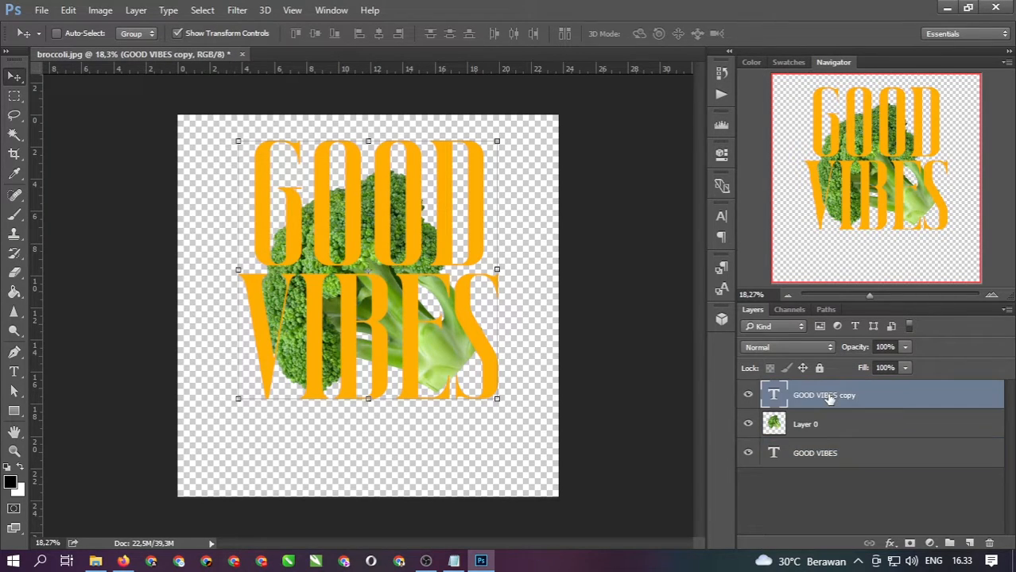
{"action": "left_click", "coordinate": [905, 367]}
{"action": "left_click_drag", "start_coordinate": [903, 383], "coordinate": [828, 385]}
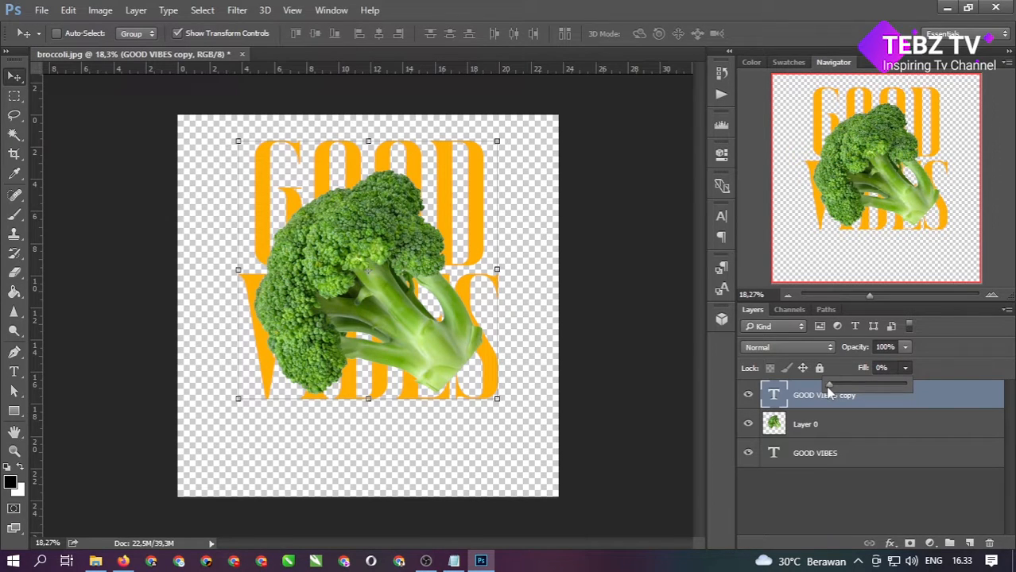
{"action": "left_click", "coordinate": [955, 400]}
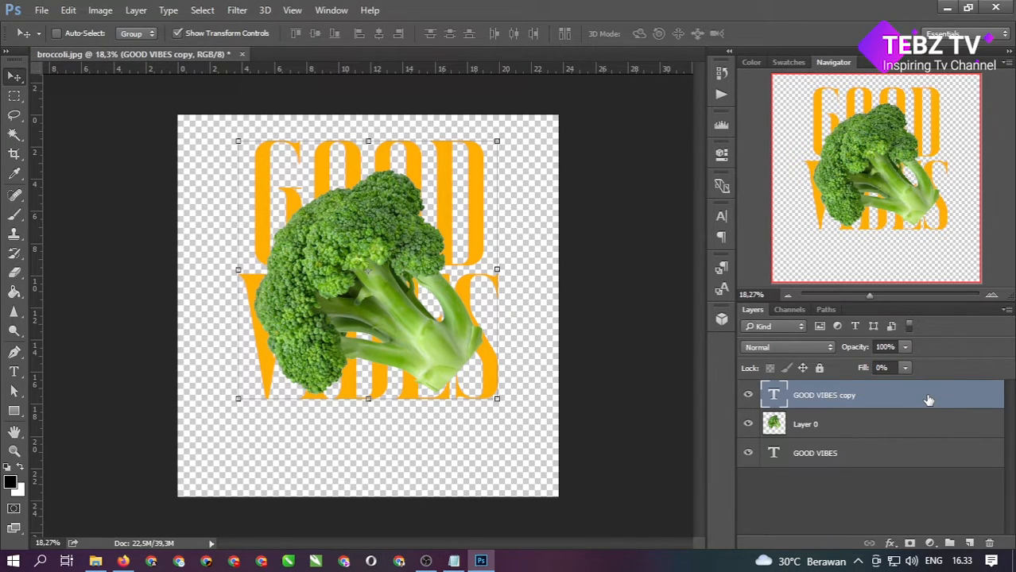
Add a 20 px orange stroke positioned inside the letters of the GOOD VIBES copy layer.
{"action": "double_click", "coordinate": [928, 400]}
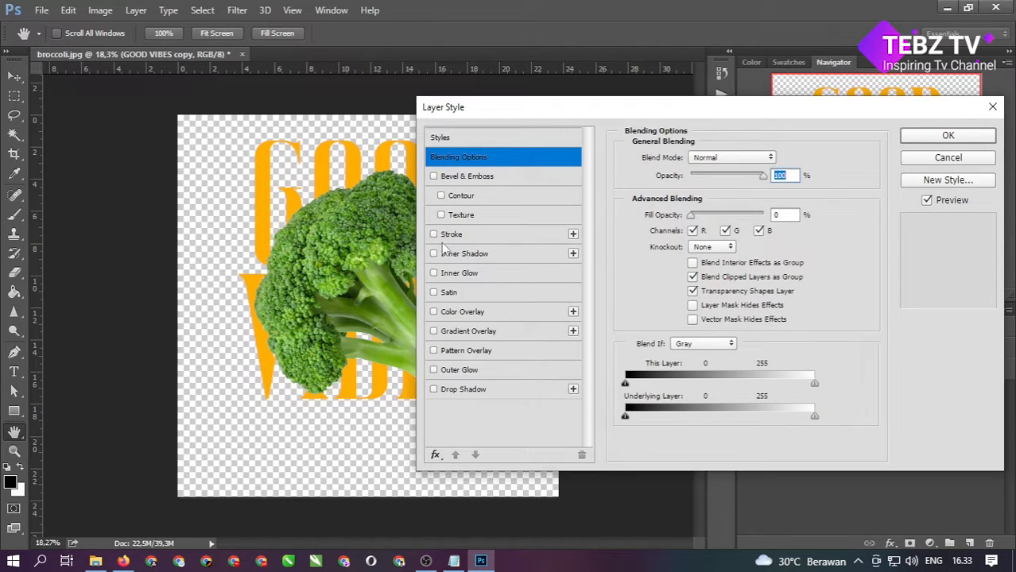
{"action": "left_click", "coordinate": [453, 236]}
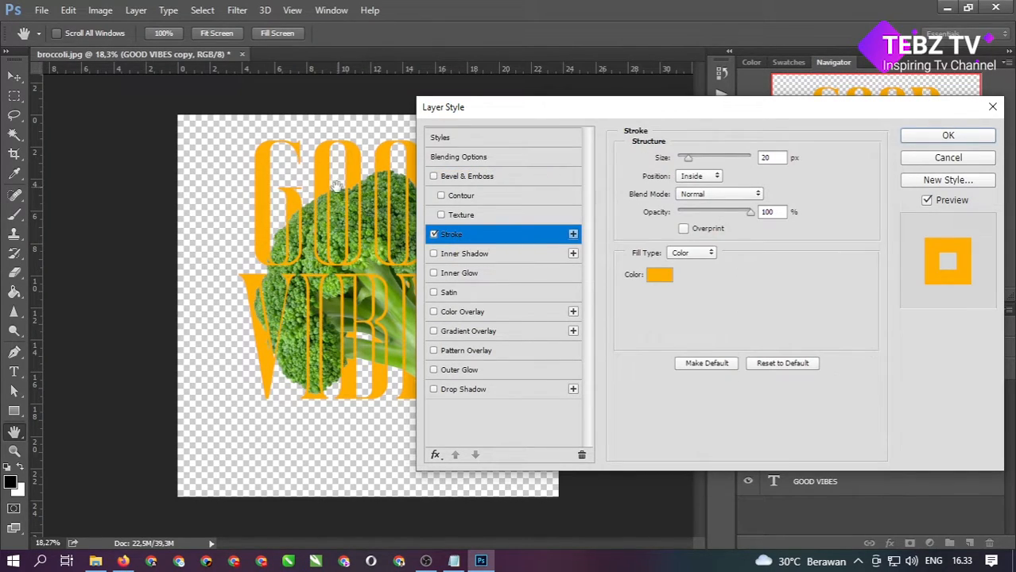
{"action": "left_click_drag", "start_coordinate": [539, 111], "coordinate": [580, 90]}
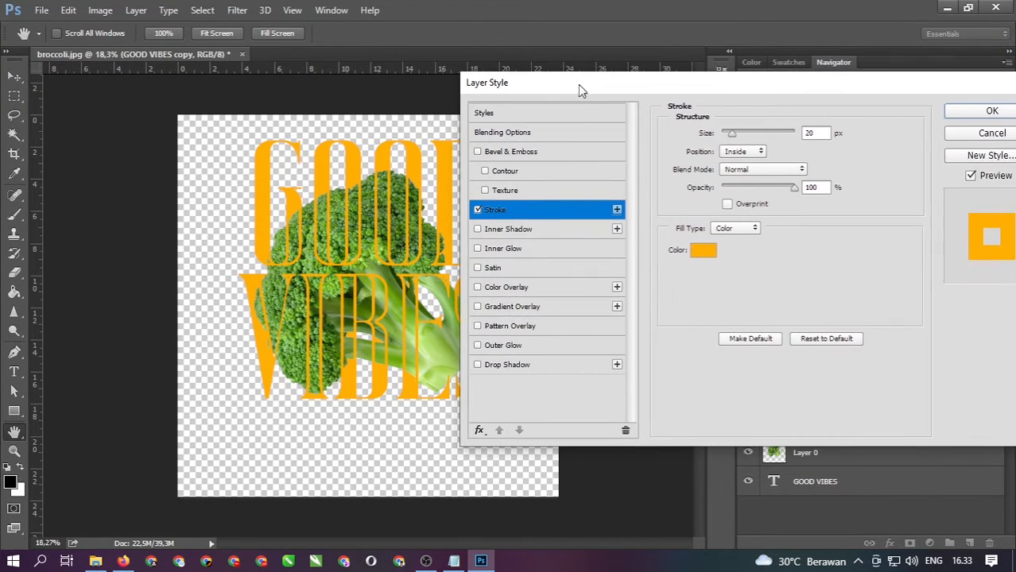
{"action": "left_click", "coordinate": [747, 151]}
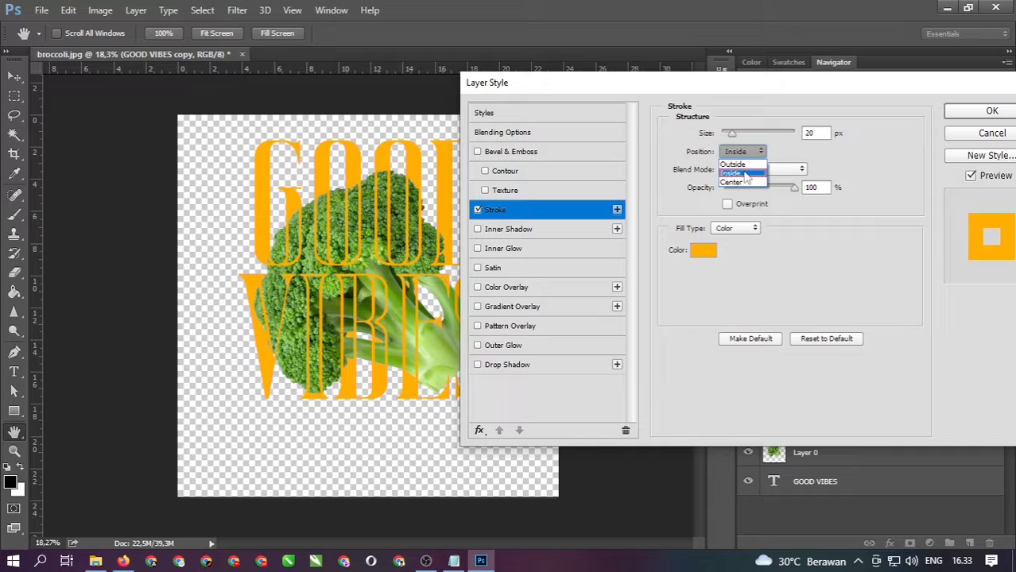
{"action": "left_click", "coordinate": [745, 175]}
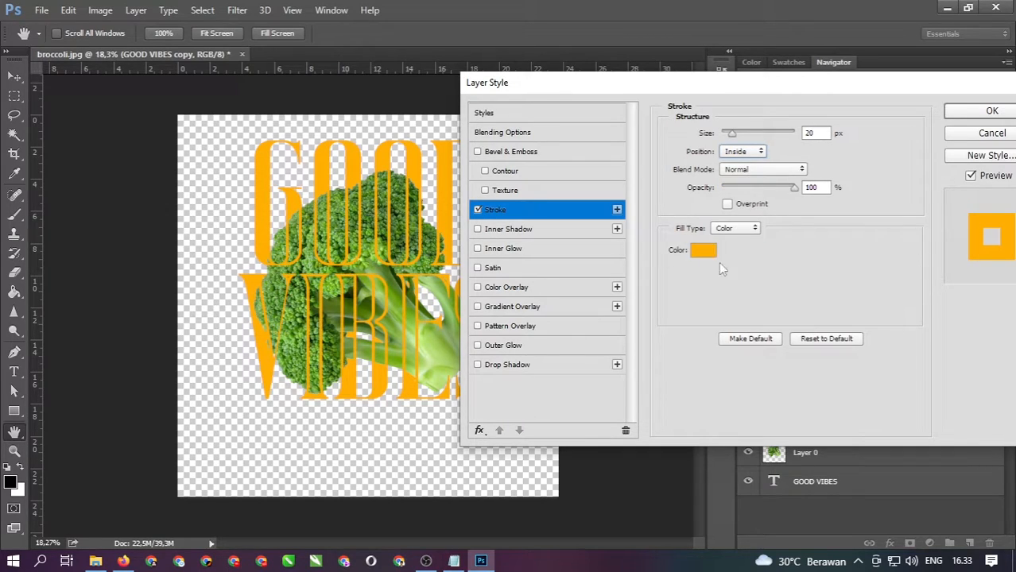
{"action": "left_click_drag", "start_coordinate": [769, 92], "coordinate": [555, 96]}
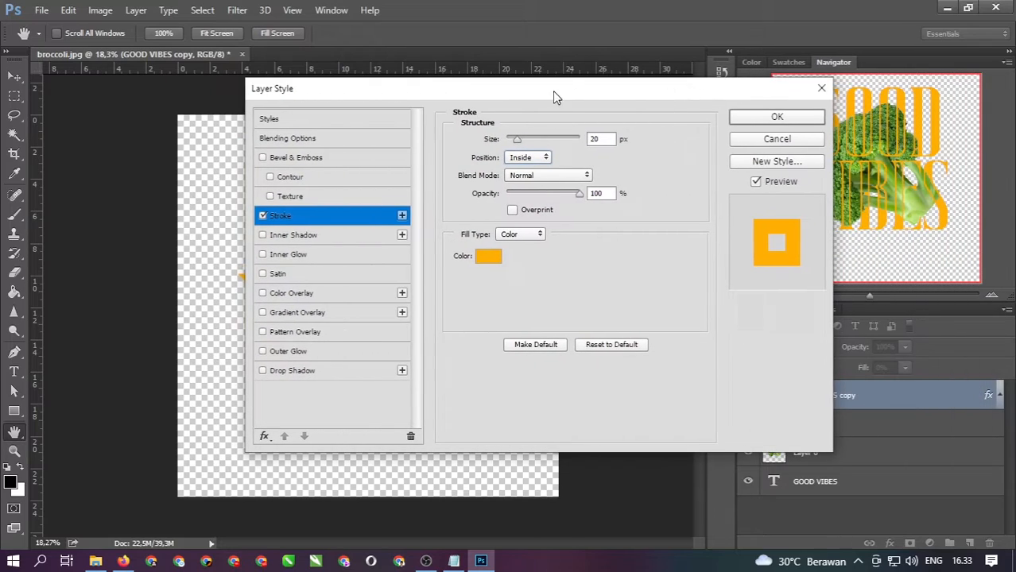
{"action": "left_click", "coordinate": [777, 117]}
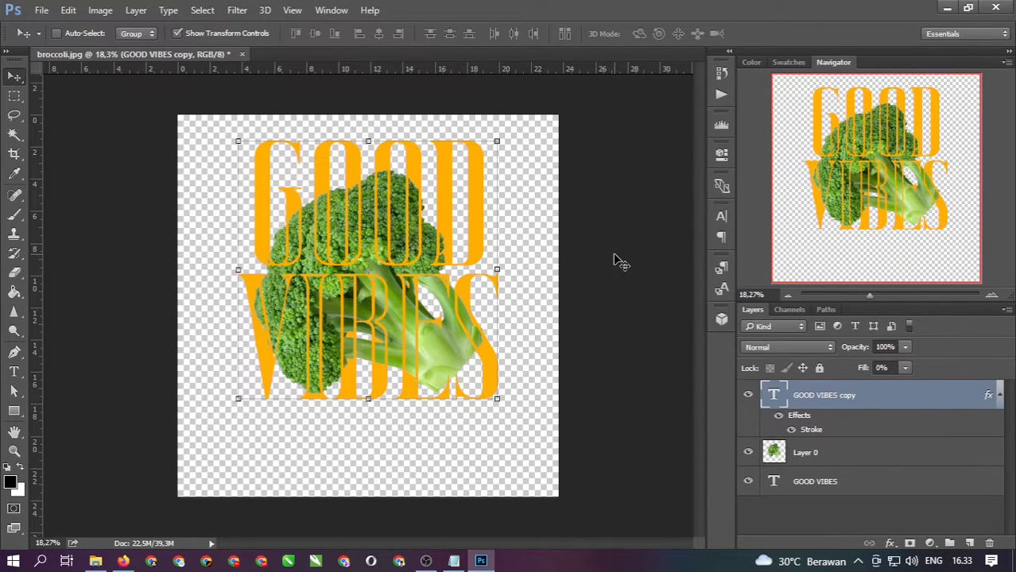
Scale the broccoli to about 90%, centre it horizontally on the lettering and raise it slightly.
{"action": "left_click", "coordinate": [179, 34]}
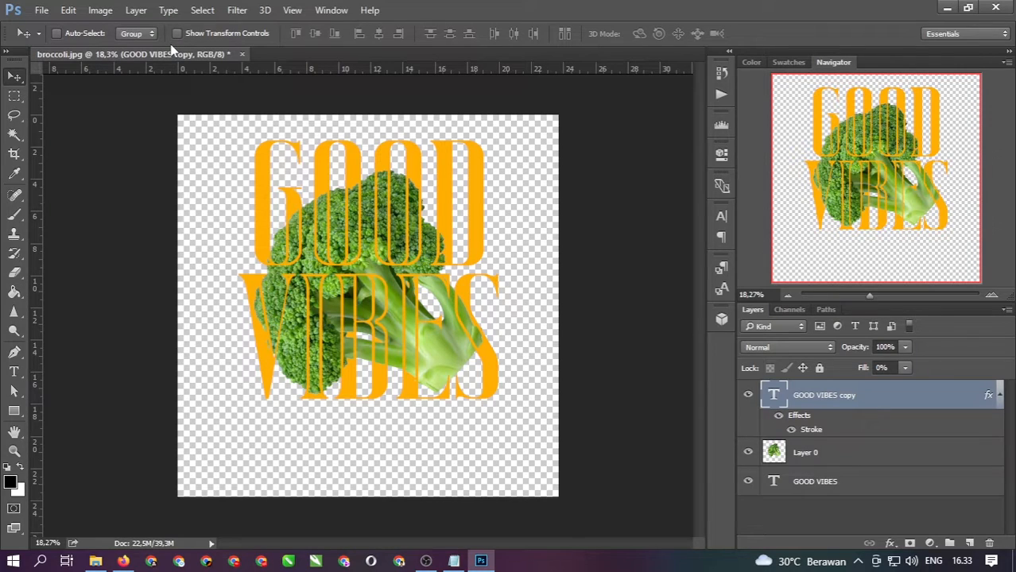
{"action": "left_click", "coordinate": [799, 453]}
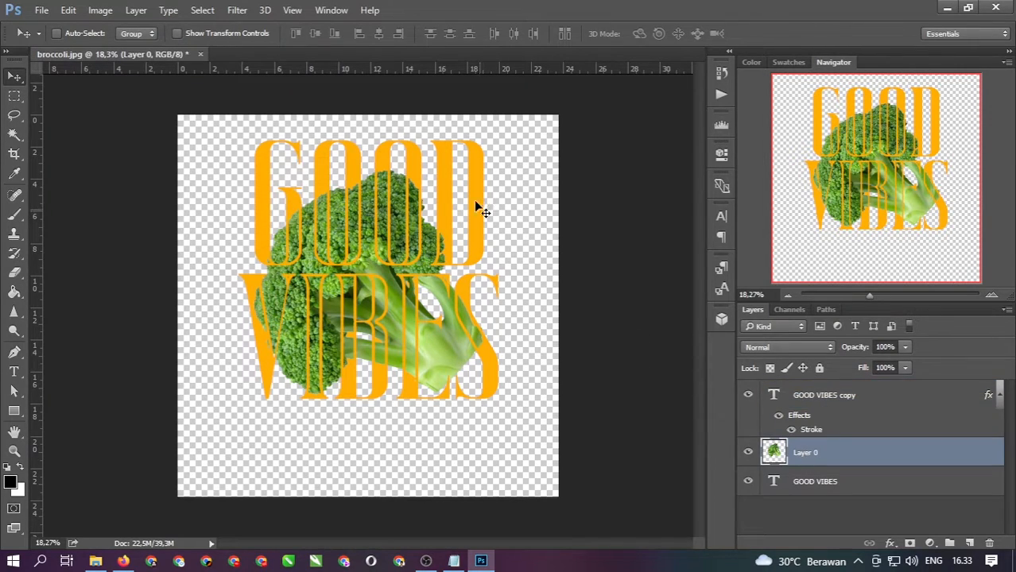
{"action": "left_click", "coordinate": [233, 36]}
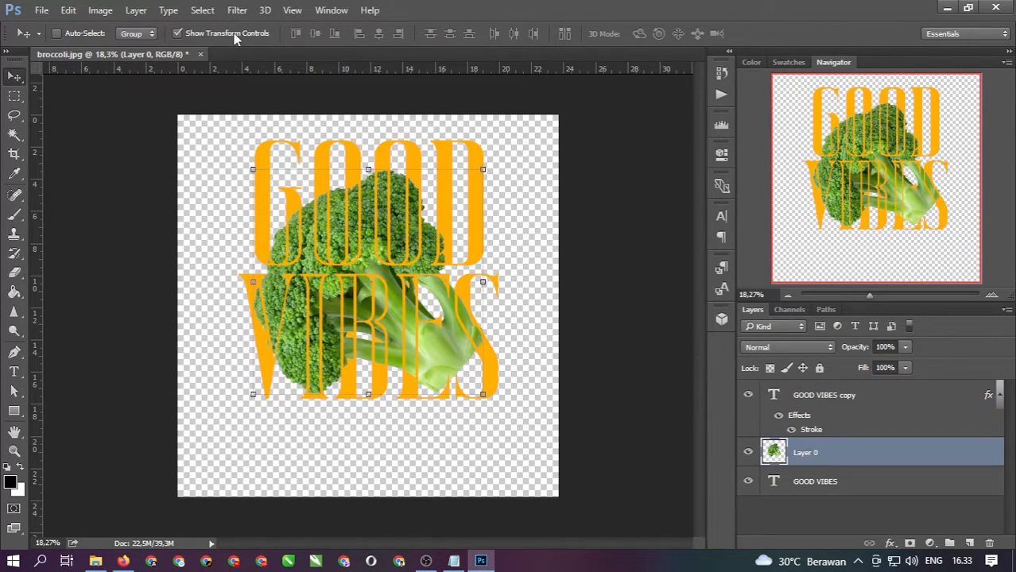
{"action": "left_click", "coordinate": [482, 169]}
{"action": "left_click_drag", "start_coordinate": [482, 169], "coordinate": [469, 182]}
{"action": "left_click_drag", "start_coordinate": [421, 272], "coordinate": [425, 270]}
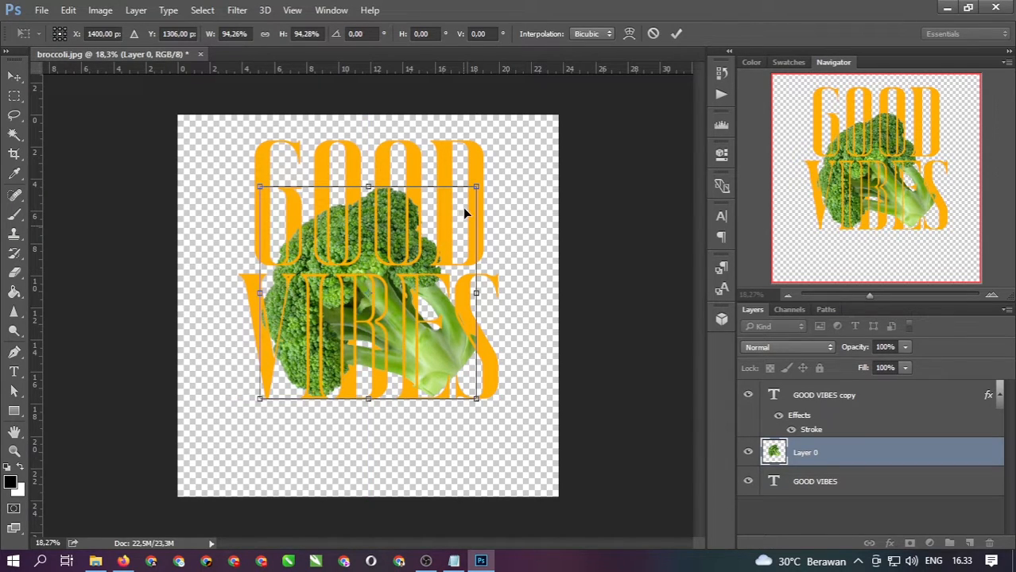
{"action": "left_click_drag", "start_coordinate": [474, 188], "coordinate": [467, 195]}
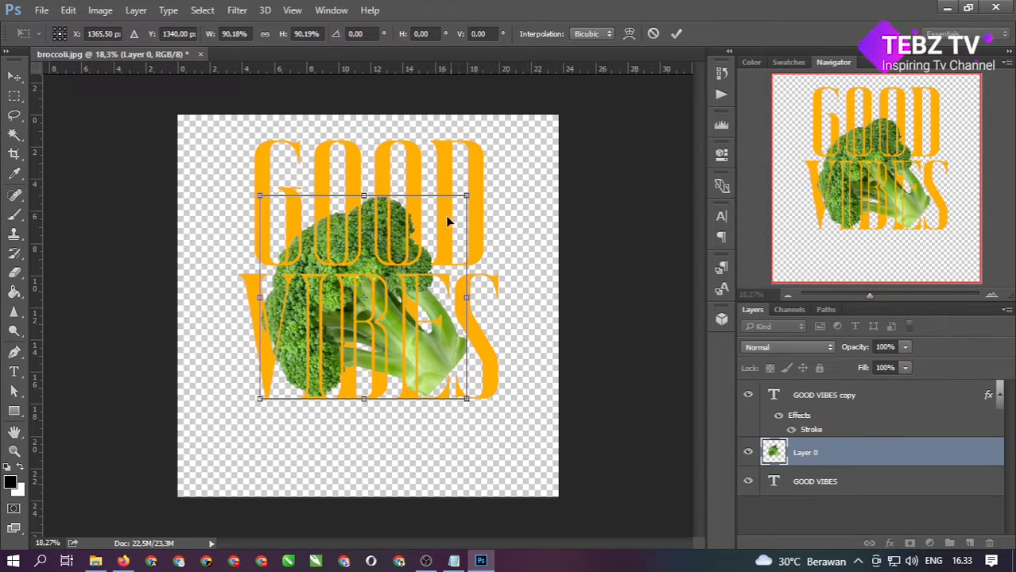
{"action": "left_click_drag", "start_coordinate": [419, 264], "coordinate": [425, 270]}
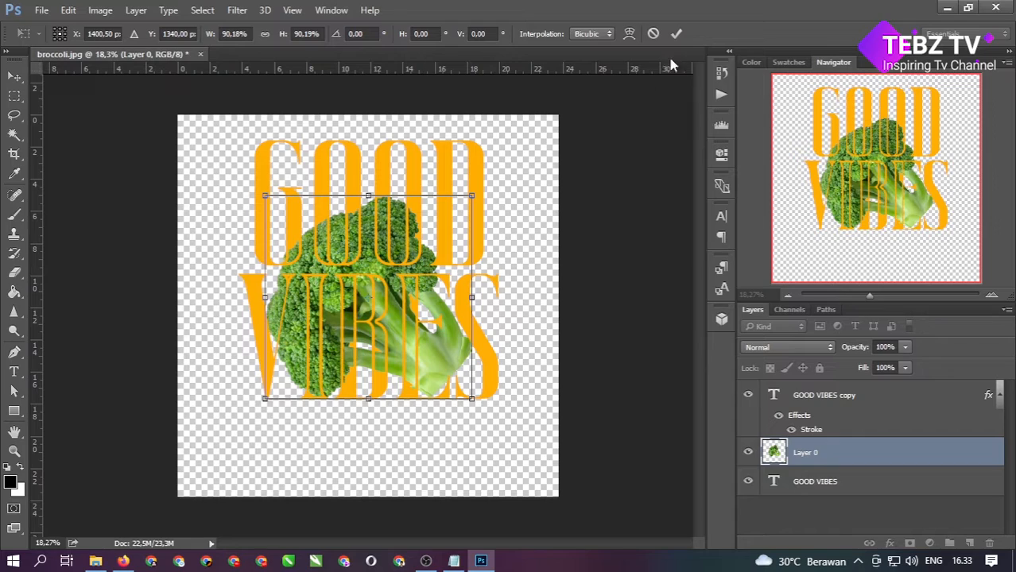
{"action": "left_click", "coordinate": [676, 34]}
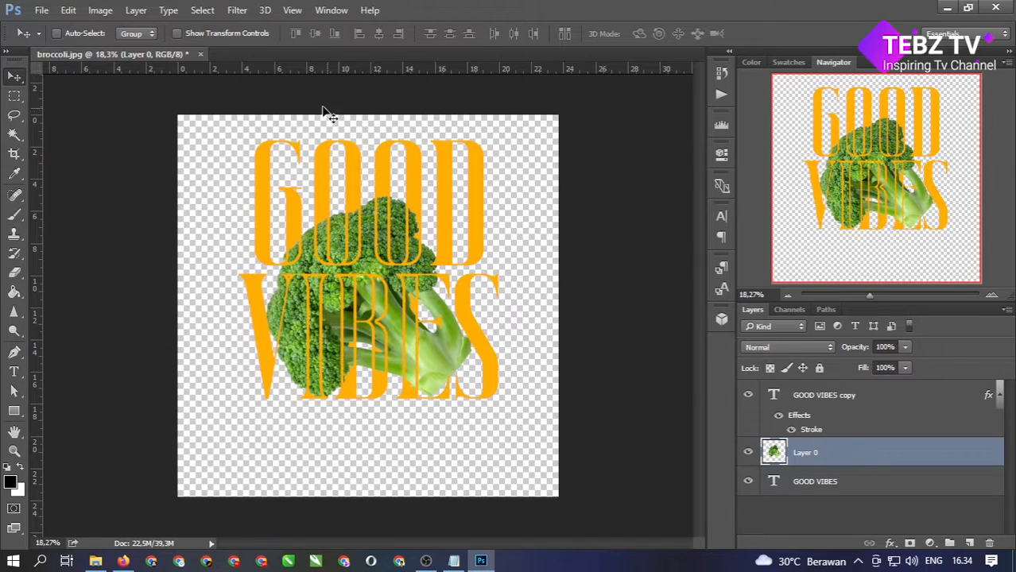
{"action": "left_click_drag", "start_coordinate": [388, 238], "coordinate": [384, 218]}
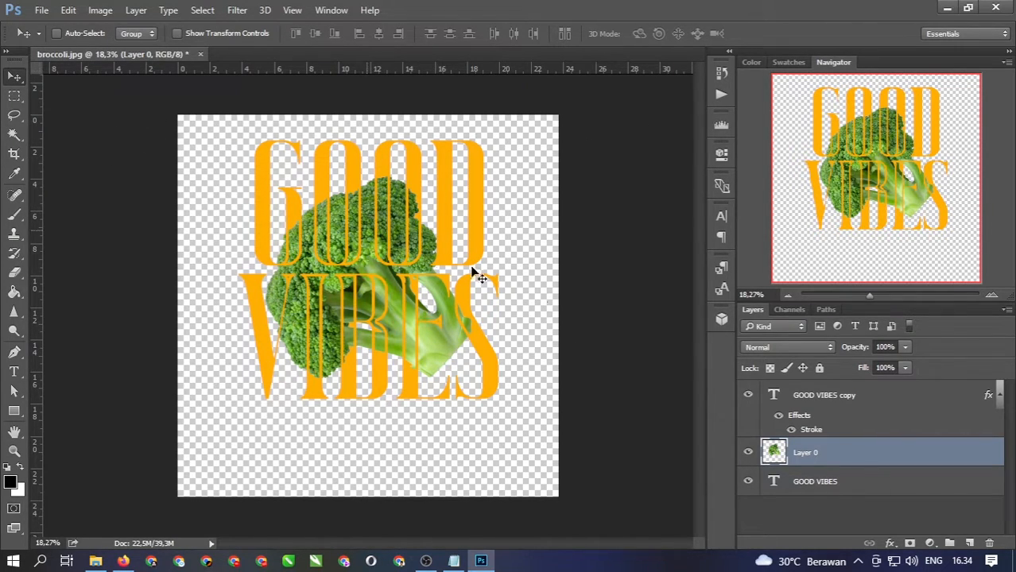
Copy the two-line quote from quotes.txt in Notepad and paste it as a new Photoshop text layer below the word VIBES.
{"action": "left_click", "coordinate": [824, 395]}
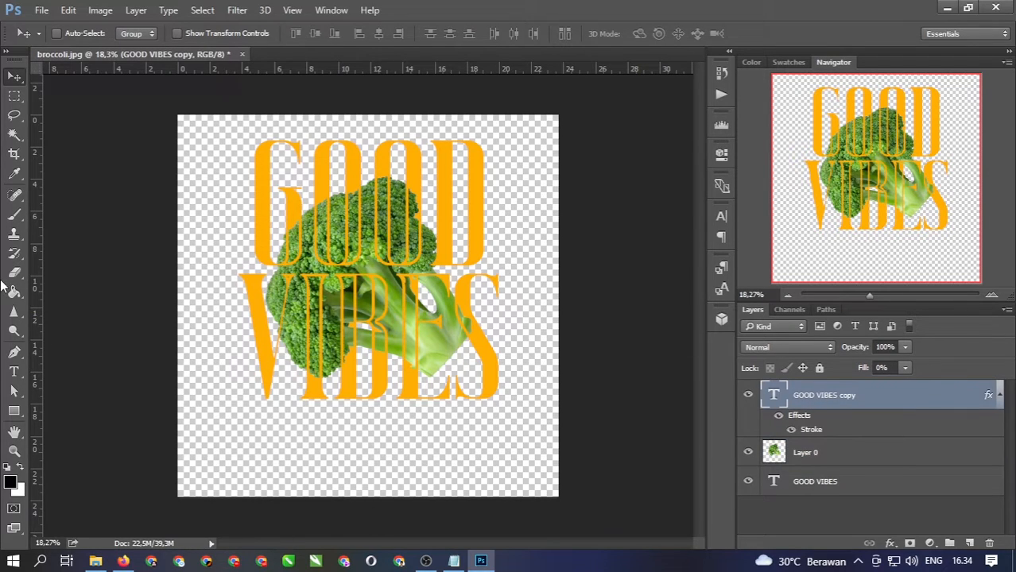
{"action": "left_click", "coordinate": [13, 371]}
{"action": "left_click", "coordinate": [455, 563]}
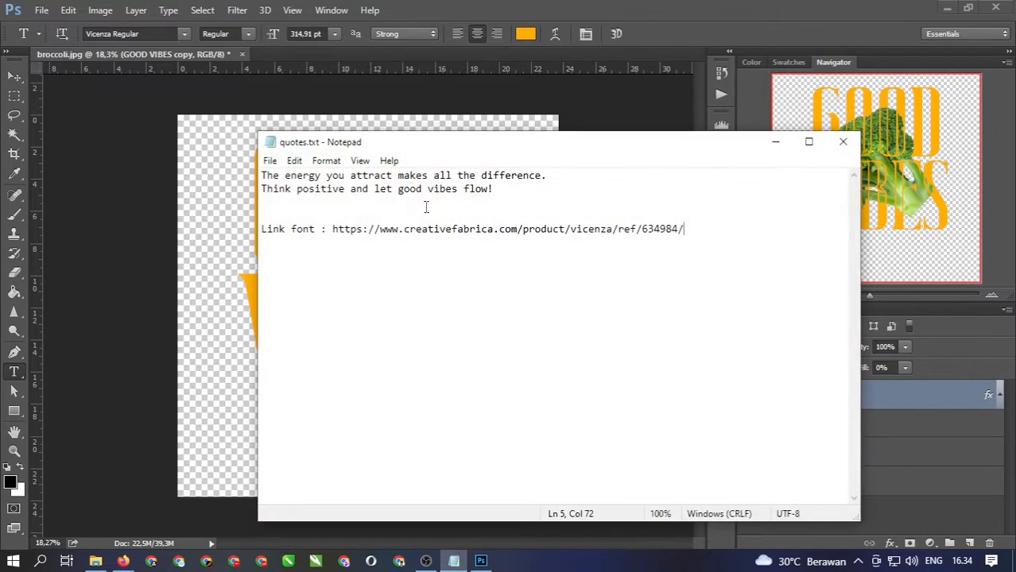
{"action": "left_click_drag", "start_coordinate": [497, 189], "coordinate": [230, 167]}
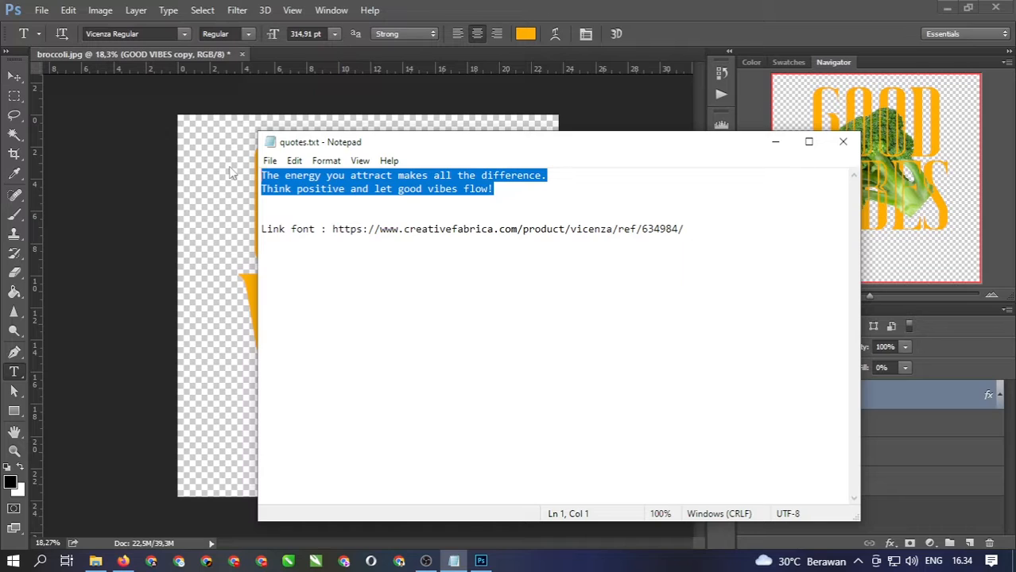
{"action": "left_click", "coordinate": [213, 218]}
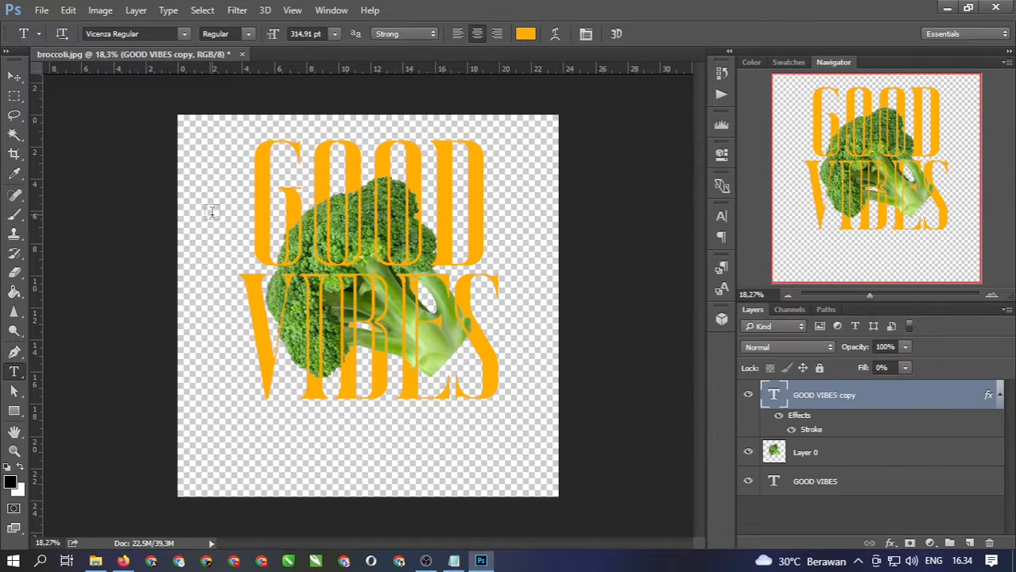
{"action": "left_click", "coordinate": [325, 435]}
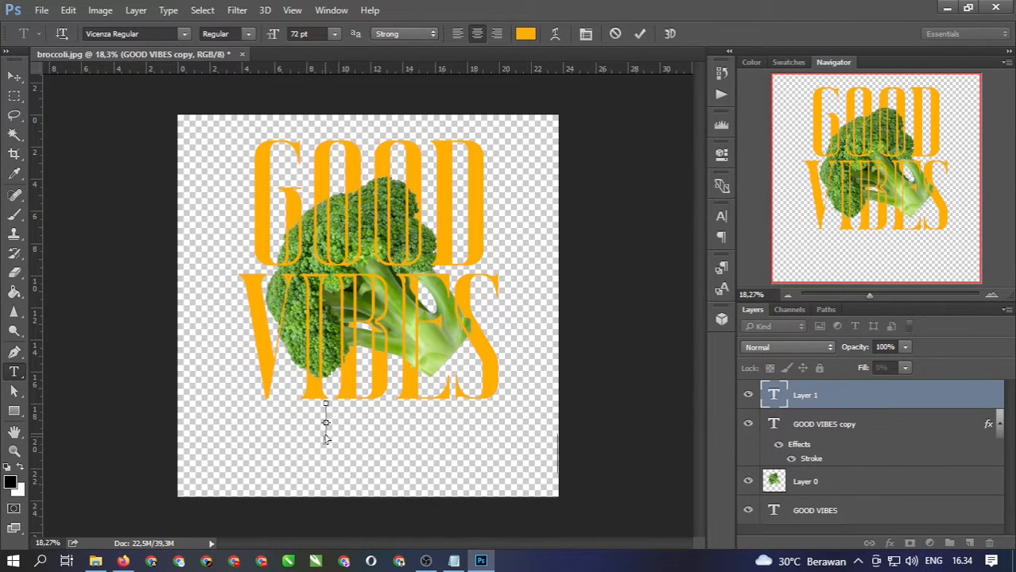
{"action": "type", "text": "YOUR ATTITUDE MAKES ALL THE DIFFERENCE THINK POSITIVE AND LET GOOD VIBES FLOW"}
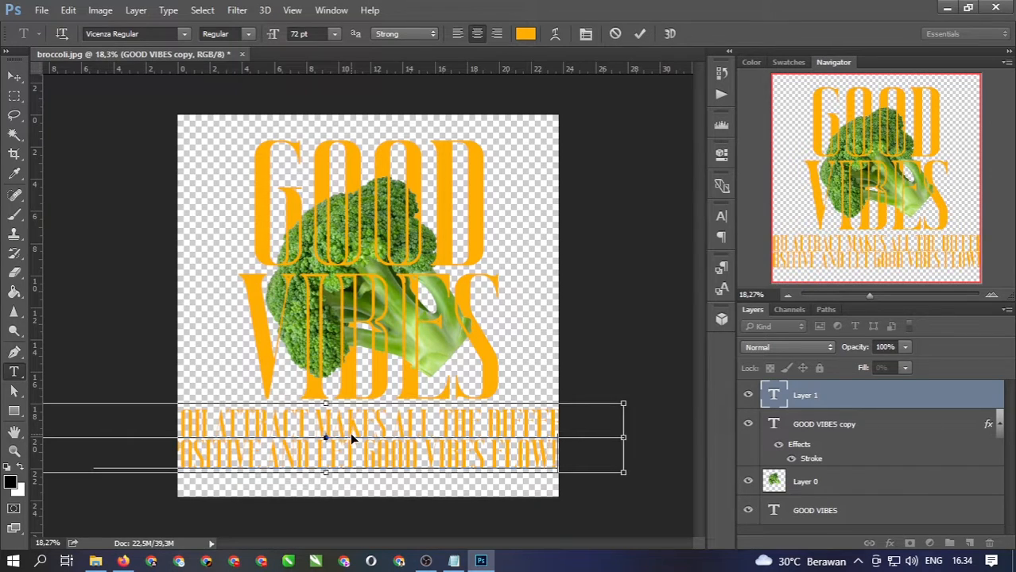
Format the whole quote text in Times New Roman Bold at 18 pt.
{"action": "key", "text": "ctrl+a"}
{"action": "left_click", "coordinate": [151, 33]}
{"action": "type", "text": "TIM"}
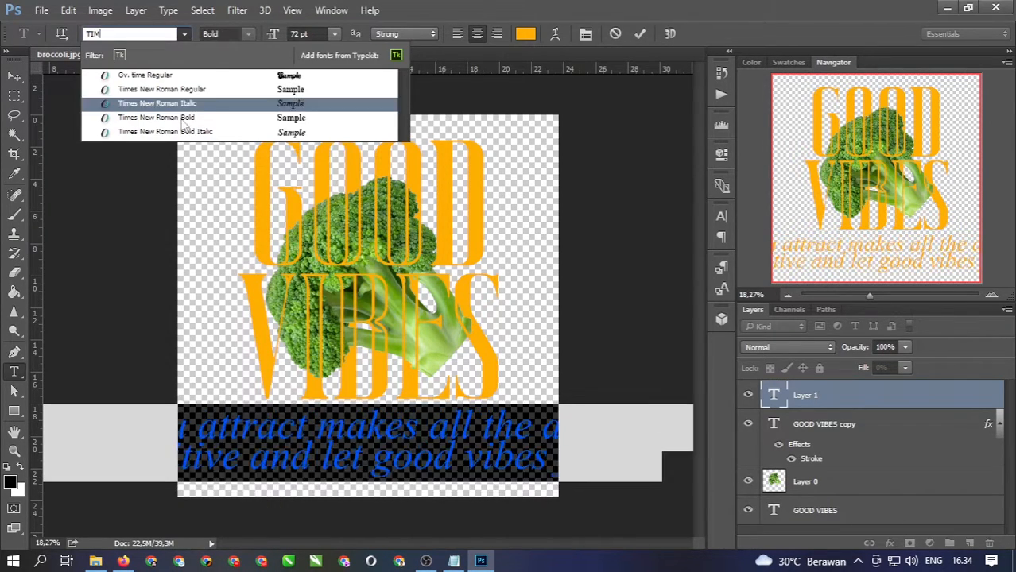
{"action": "left_click", "coordinate": [181, 118]}
{"action": "left_click", "coordinate": [334, 33]}
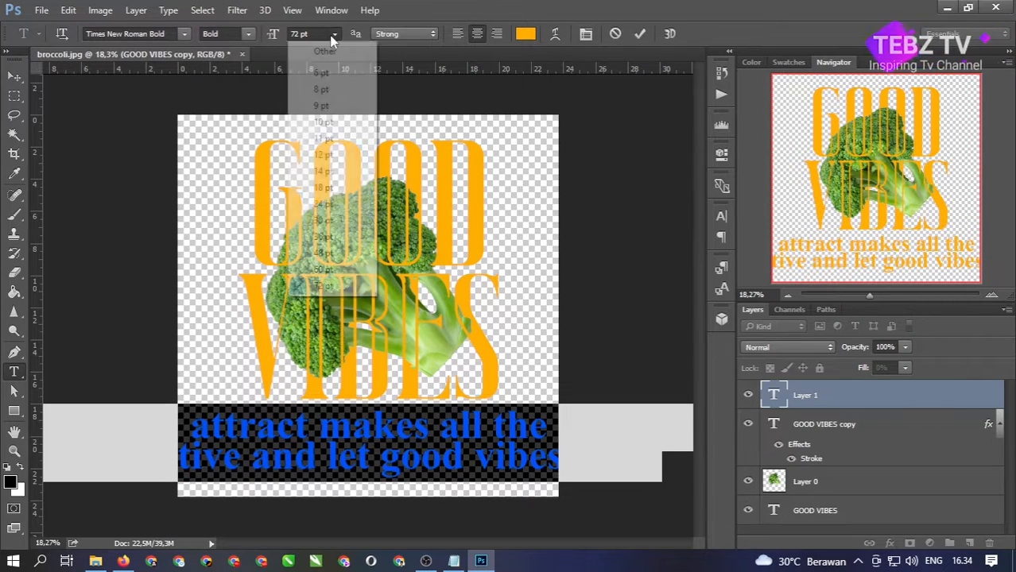
{"action": "left_click", "coordinate": [323, 188]}
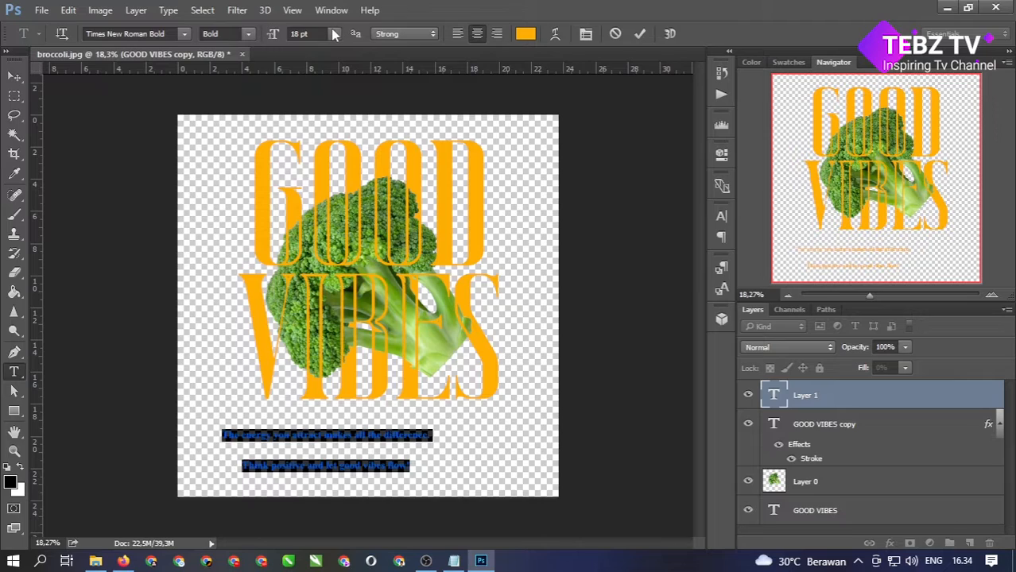
{"action": "left_click", "coordinate": [639, 34]}
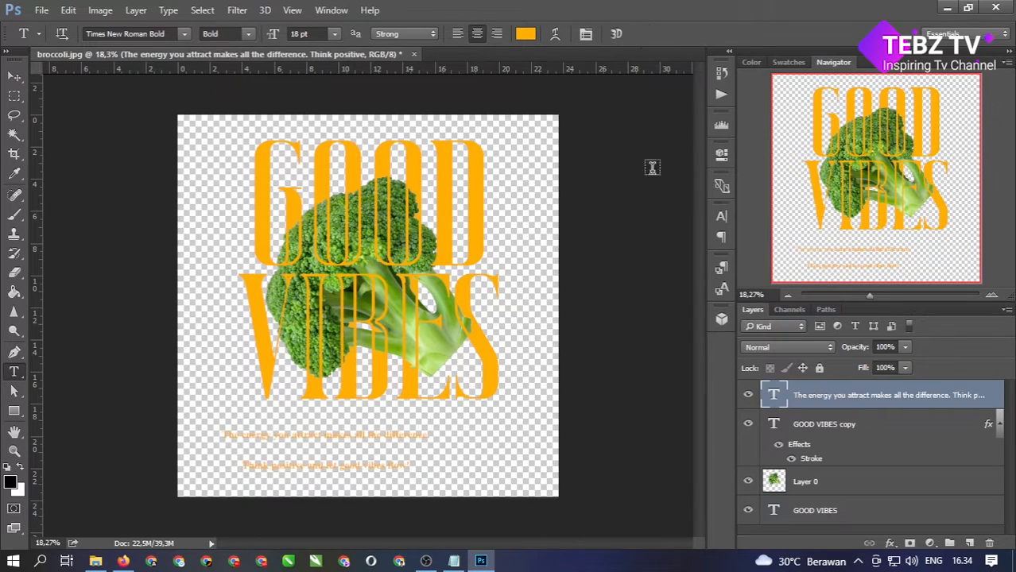
Set the leading of the whole two-line quote text to Auto.
{"action": "double_click", "coordinate": [774, 395]}
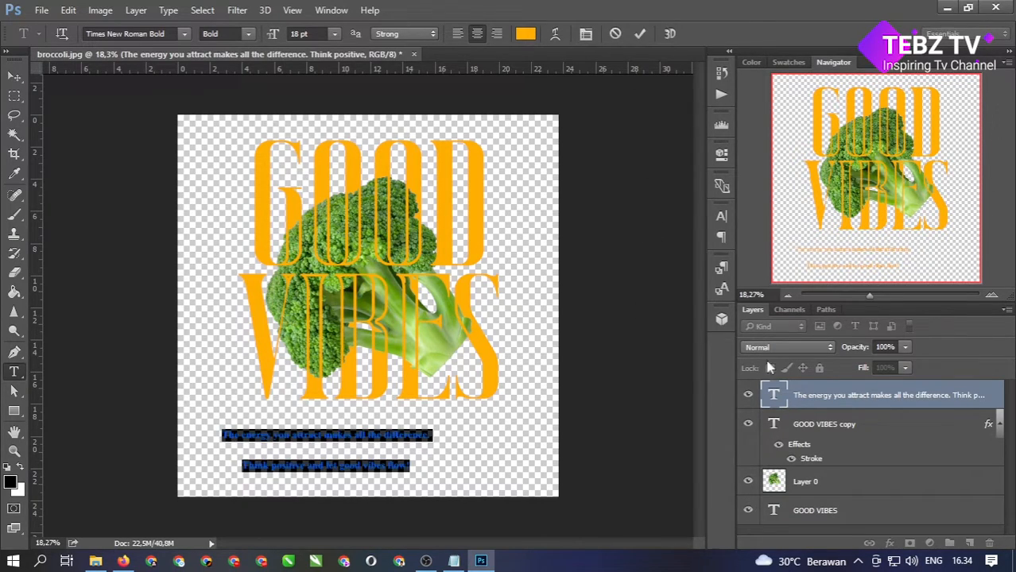
{"action": "left_click", "coordinate": [721, 217]}
{"action": "left_click", "coordinate": [690, 246]}
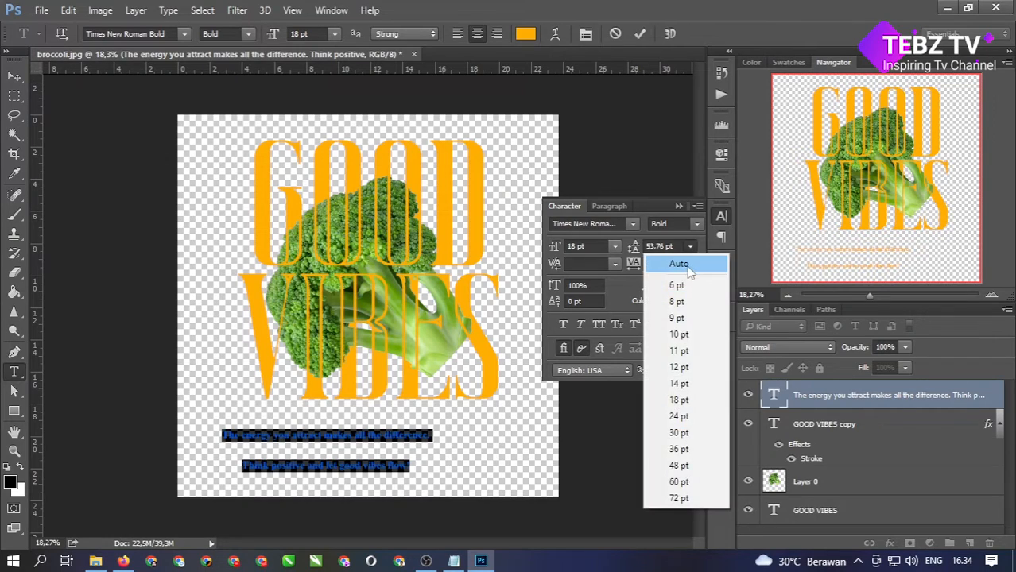
{"action": "left_click", "coordinate": [687, 265]}
{"action": "left_click", "coordinate": [640, 34]}
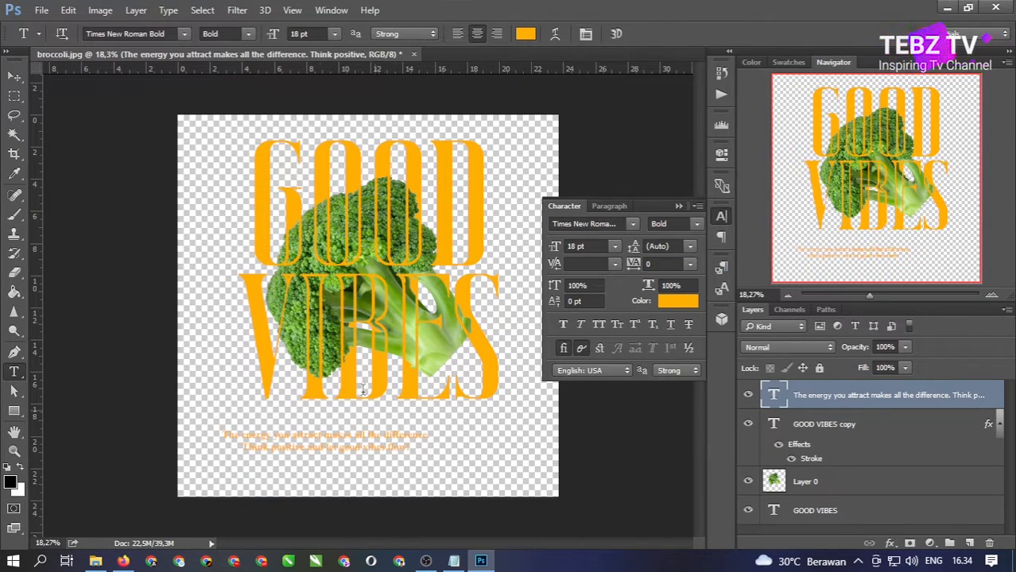
Place the quote centred directly beneath VIBES, and shift all four layers down together so the artwork sits vertically centred on the canvas.
{"action": "left_click", "coordinate": [14, 77]}
{"action": "left_click_drag", "start_coordinate": [352, 440], "coordinate": [395, 420]}
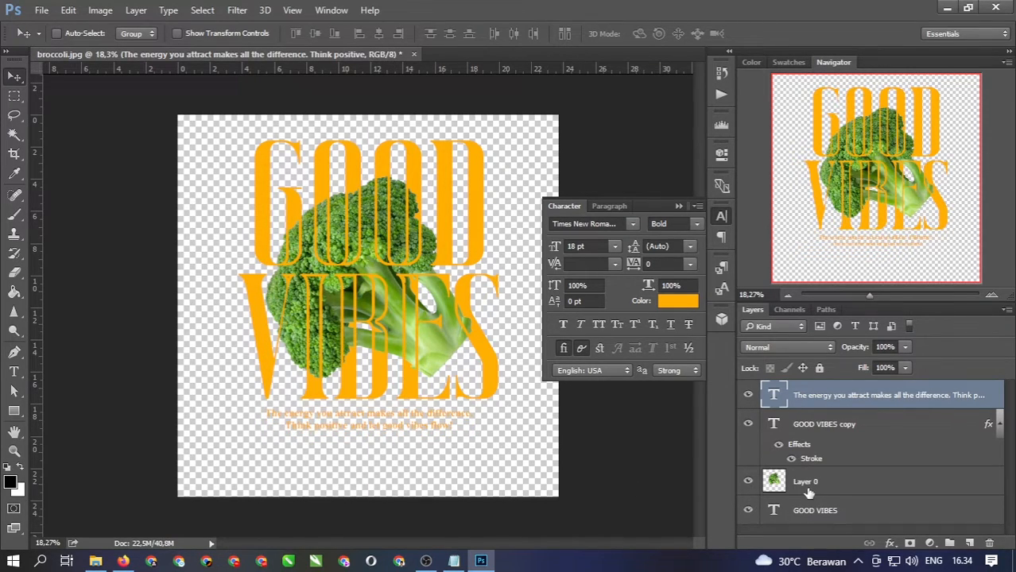
{"action": "left_click", "coordinate": [888, 514], "text": "shift"}
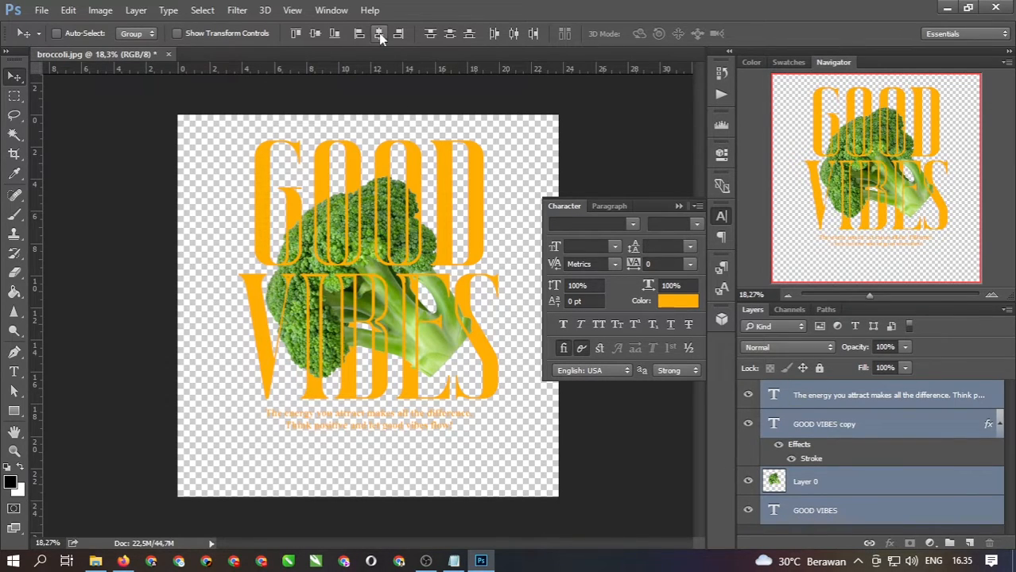
{"action": "left_click", "coordinate": [678, 206]}
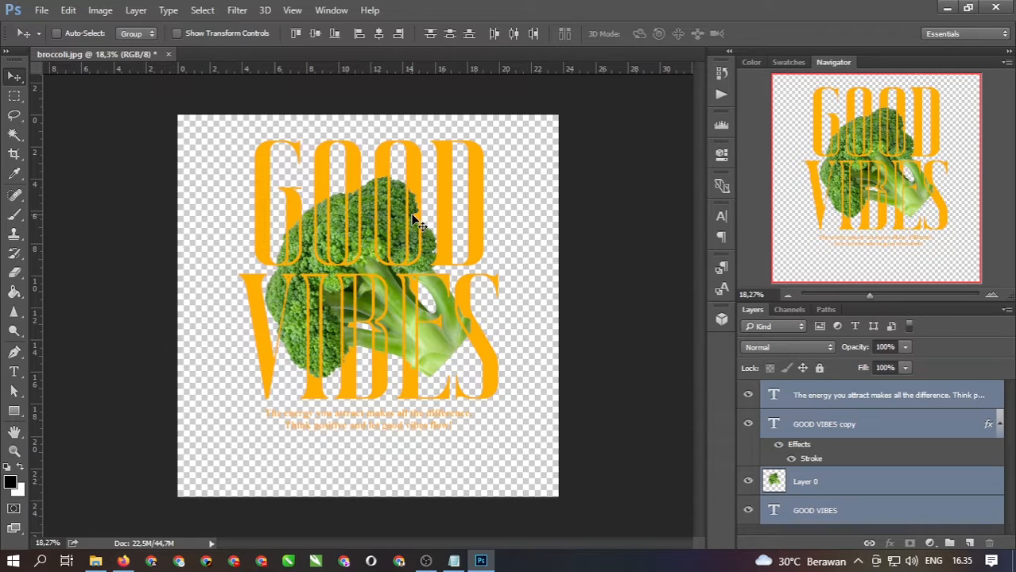
{"action": "left_click_drag", "start_coordinate": [415, 260], "coordinate": [412, 278]}
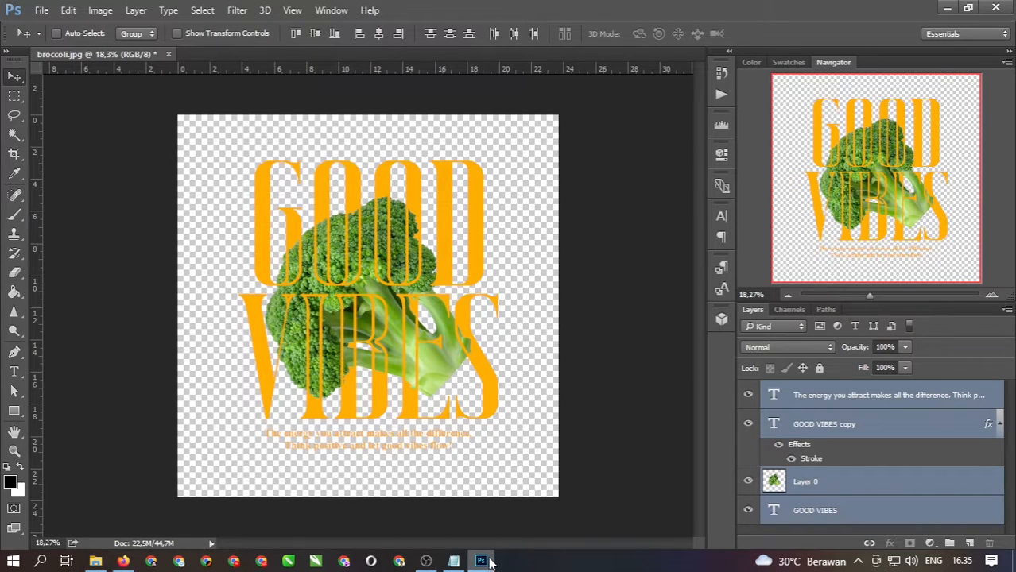
Merge the quote, both GOOD VIBES text layers and the broccoli layer into a single layer.
{"action": "left_click", "coordinate": [839, 397]}
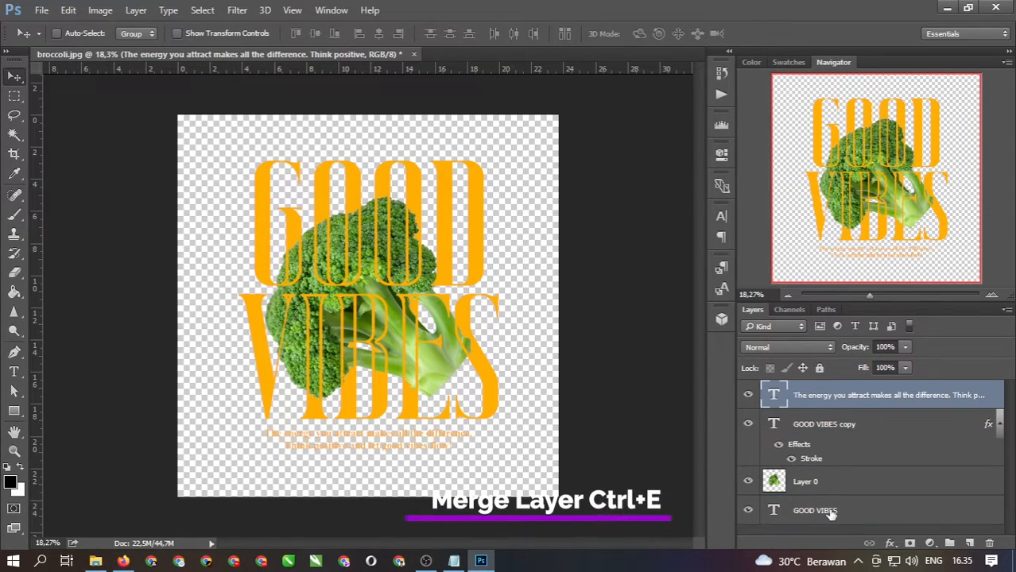
{"action": "left_click", "coordinate": [833, 511], "text": "shift"}
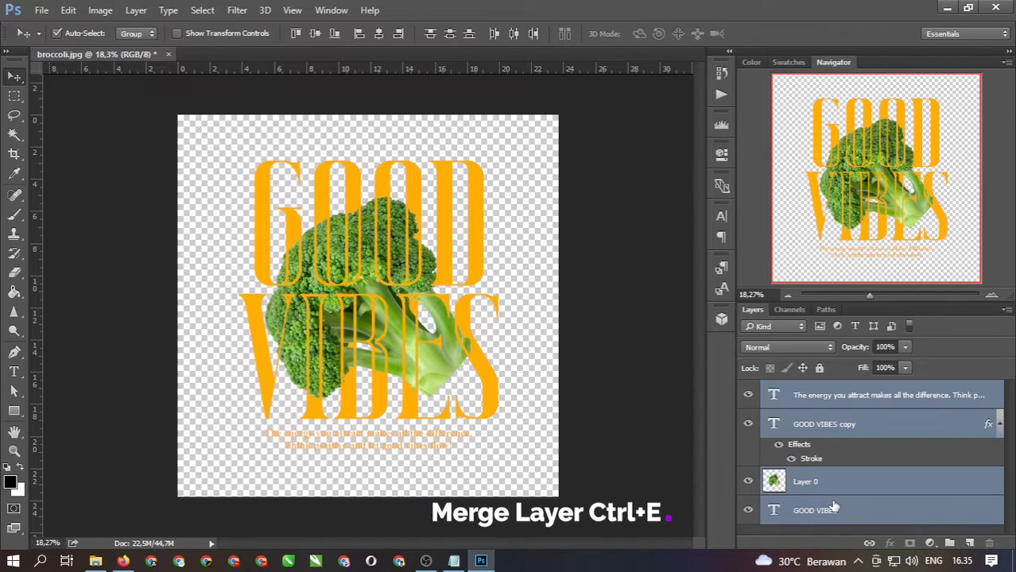
{"action": "key", "text": "ctrl+e"}
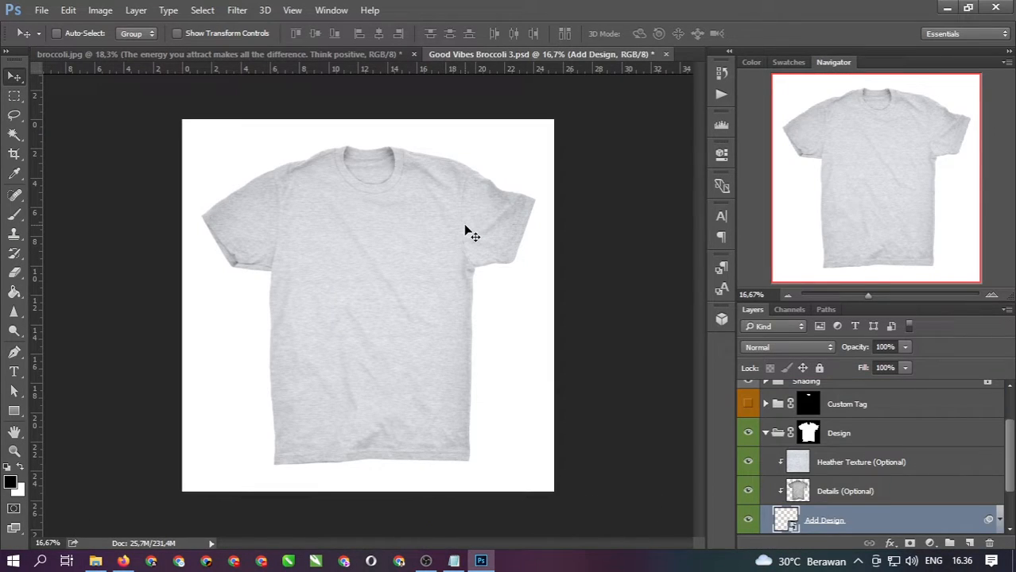
{"action": "scroll", "coordinate": [799, 525], "scroll_direction": "down", "scroll_amount": 2}
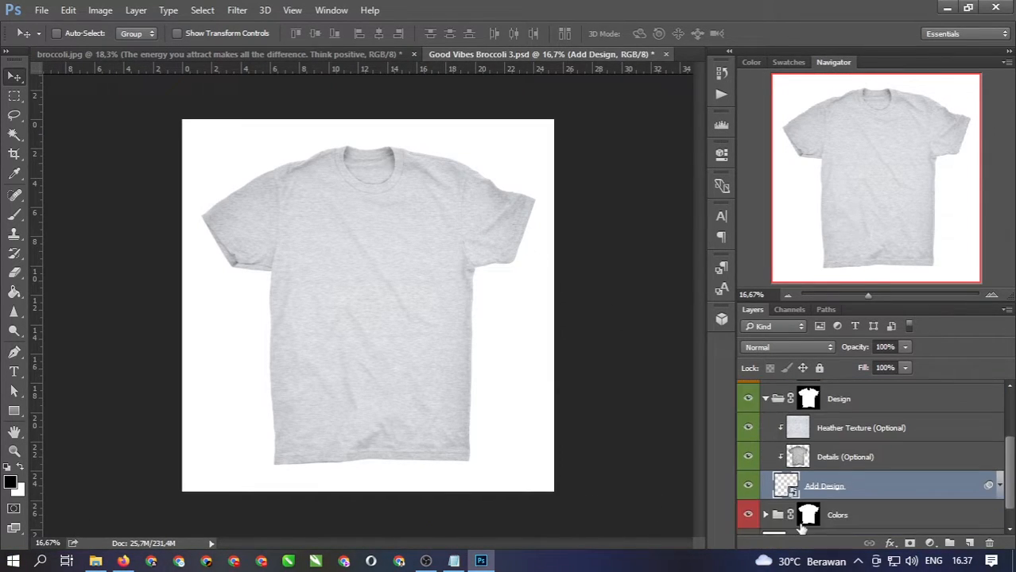
{"action": "scroll", "coordinate": [801, 528], "scroll_direction": "down", "scroll_amount": 1}
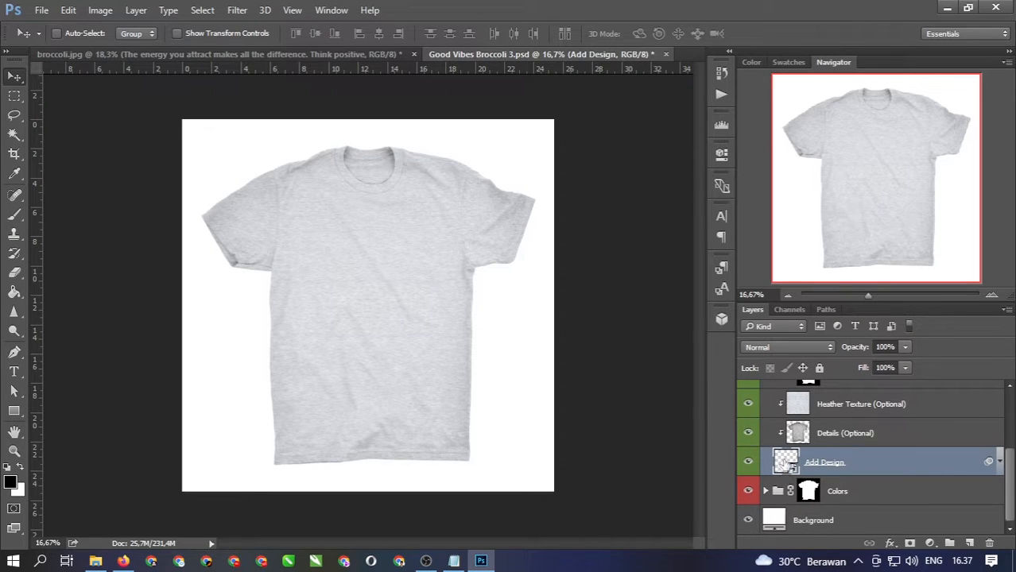
{"action": "double_click", "coordinate": [785, 462]}
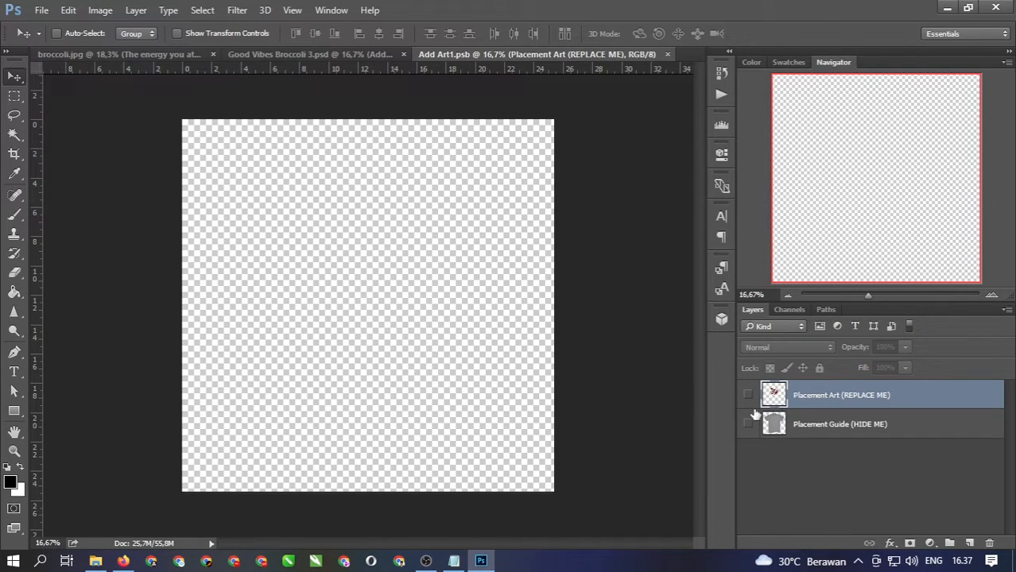
{"action": "left_click", "coordinate": [668, 55]}
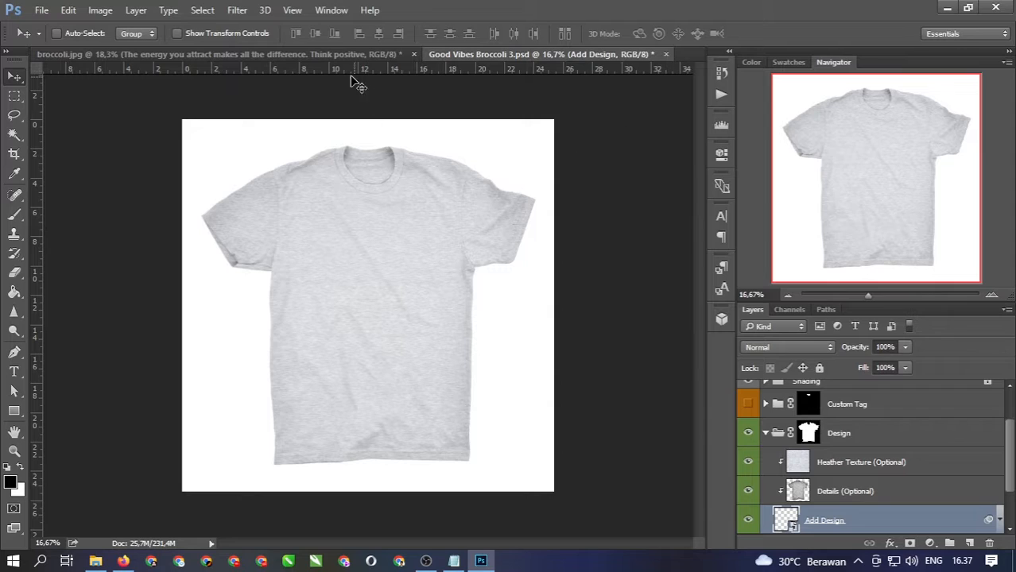
{"action": "left_click", "coordinate": [318, 57]}
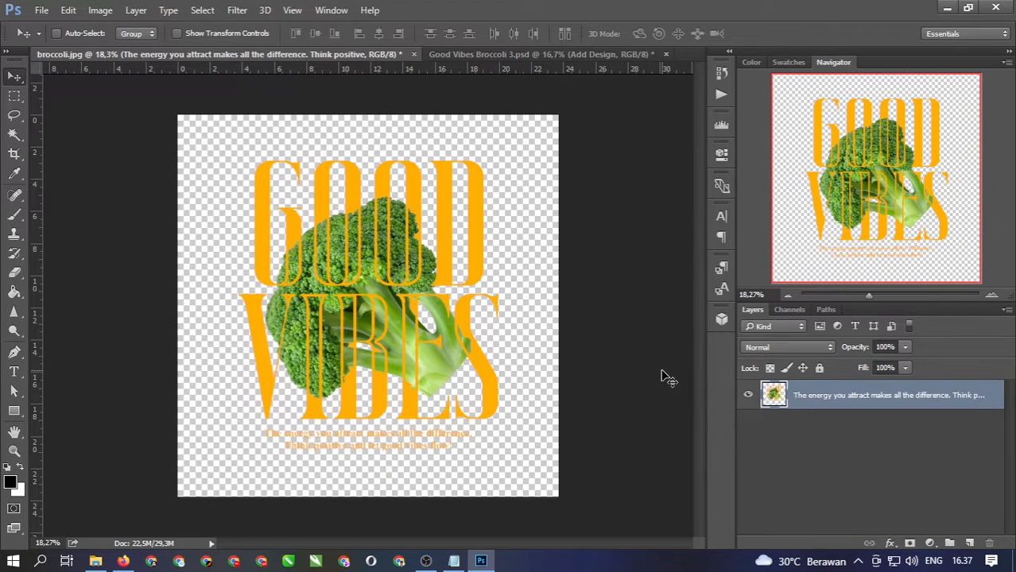
{"action": "left_click", "coordinate": [496, 56]}
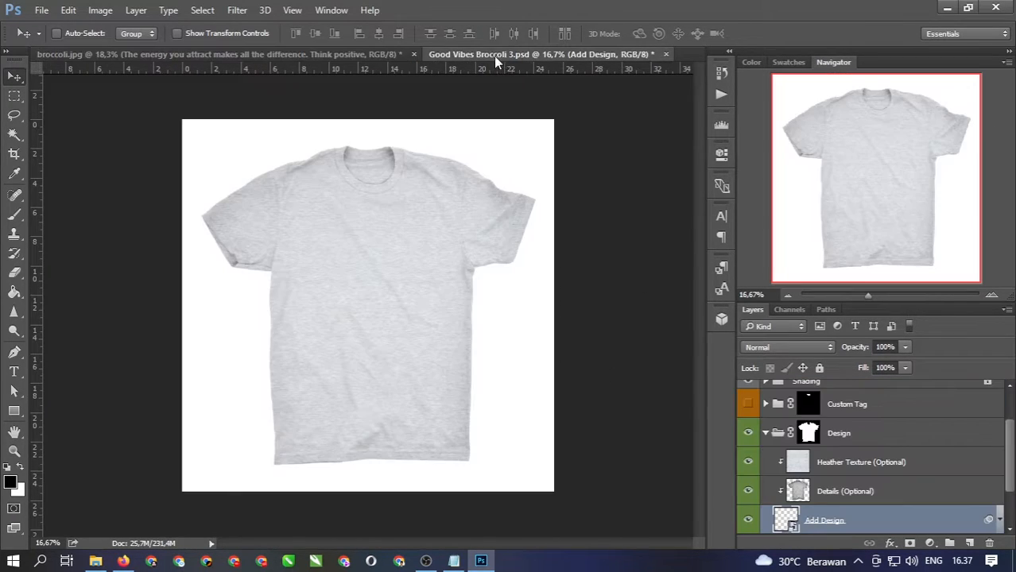
{"action": "left_click", "coordinate": [281, 56]}
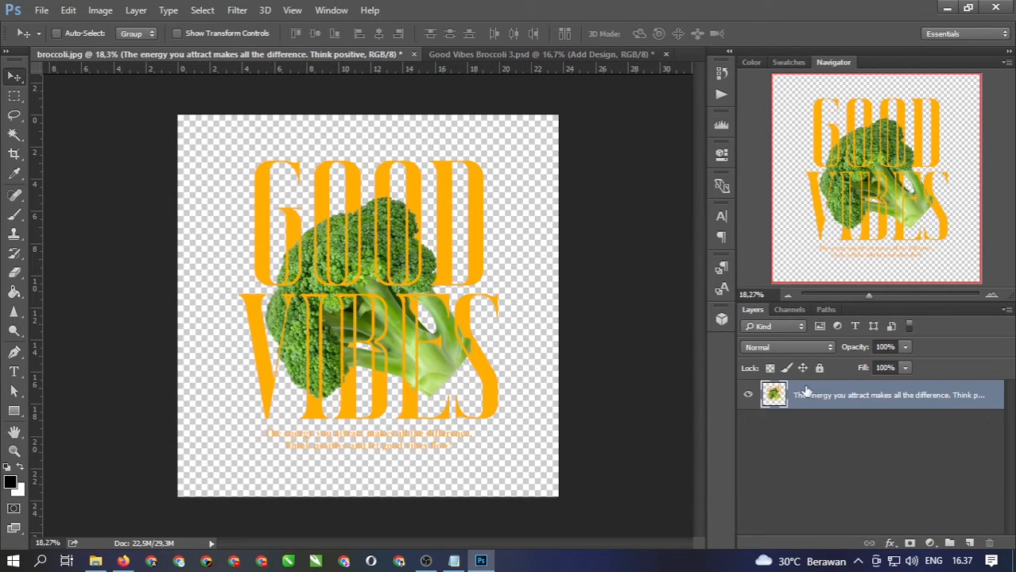
{"action": "left_click", "coordinate": [538, 55]}
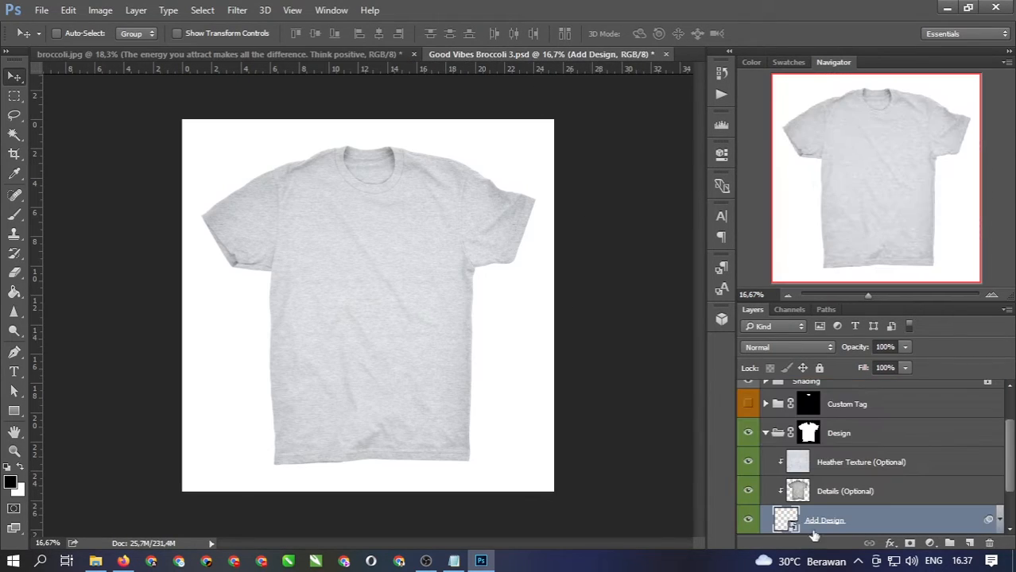
Open the Add Design smart object of the T-shirt mockup and duplicate the merged artwork layer from broccoli.jpg into Add Art1.psb.
{"action": "double_click", "coordinate": [786, 520]}
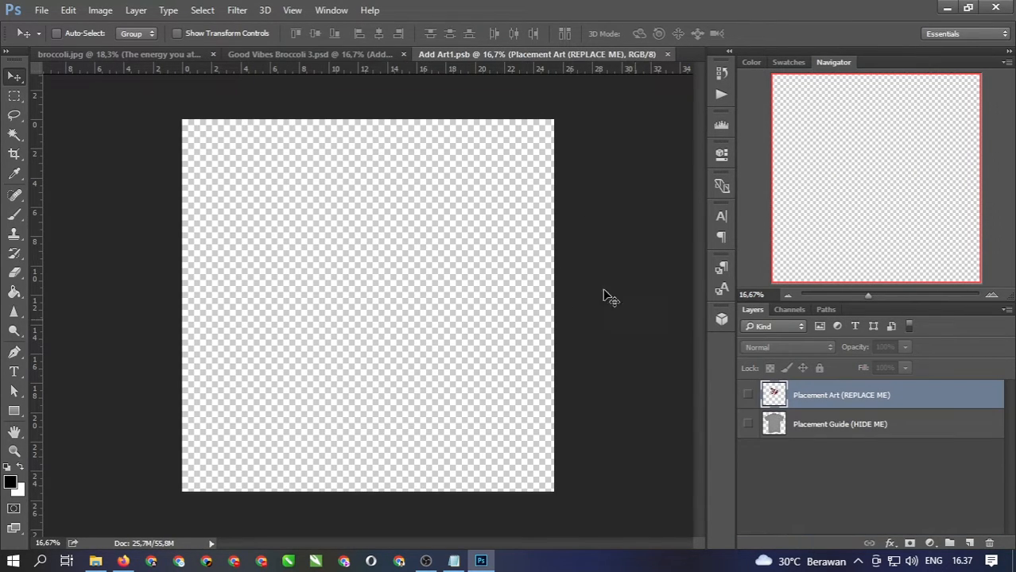
{"action": "left_click", "coordinate": [171, 55]}
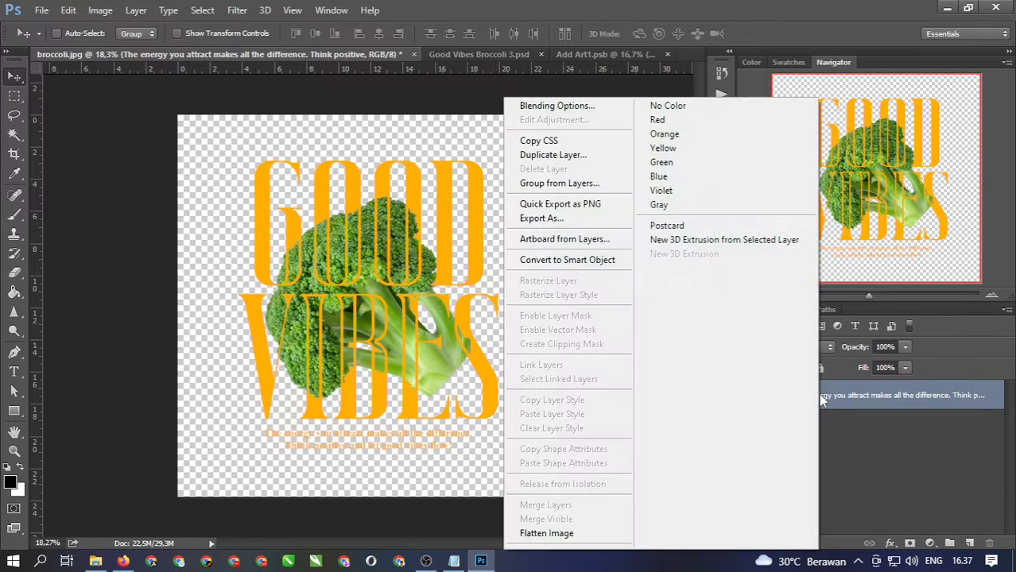
{"action": "right_click", "coordinate": [818, 395]}
{"action": "left_click", "coordinate": [559, 158]}
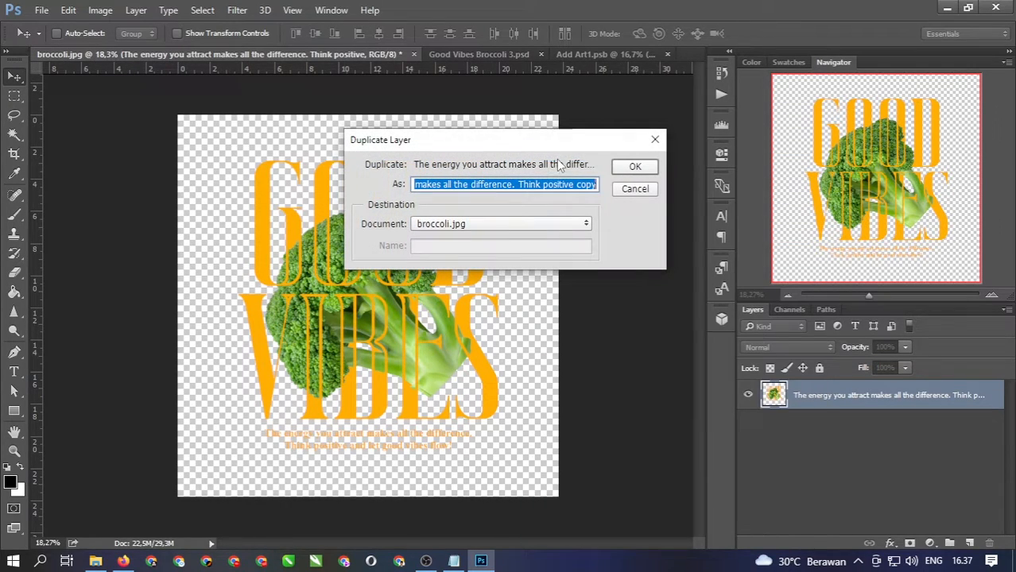
{"action": "left_click", "coordinate": [503, 224]}
{"action": "left_click", "coordinate": [481, 261]}
{"action": "left_click", "coordinate": [635, 167]}
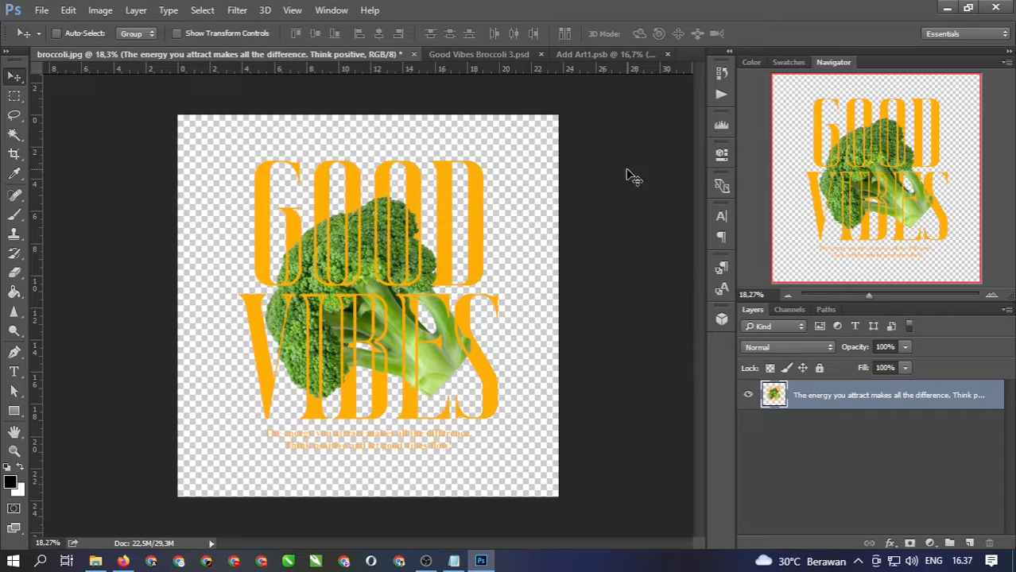
Show the Placement Guide in Add Art1.psb, scale the artwork to about 44% and centre it on the shirt's chest.
{"action": "left_click", "coordinate": [608, 55]}
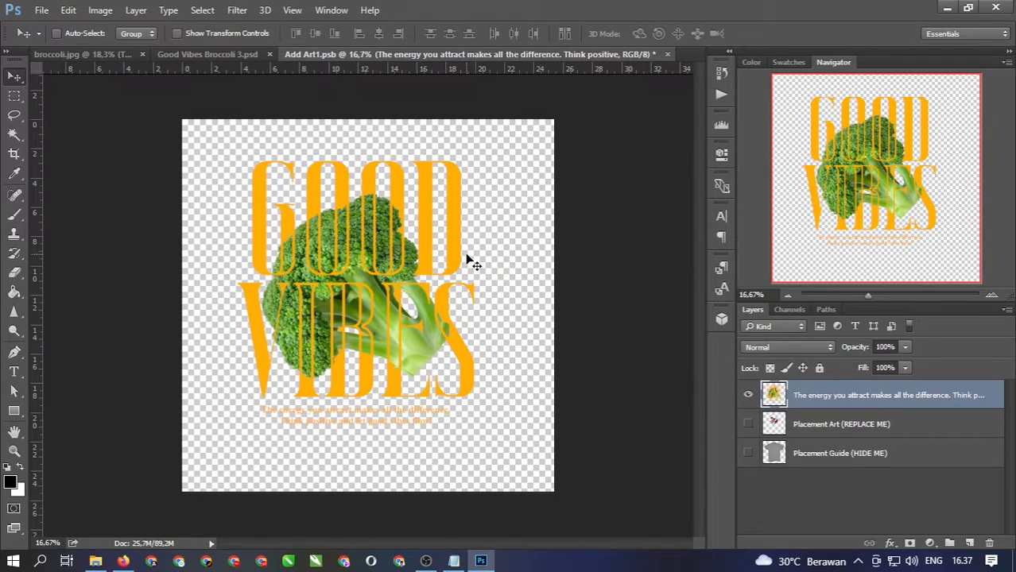
{"action": "left_click", "coordinate": [747, 453]}
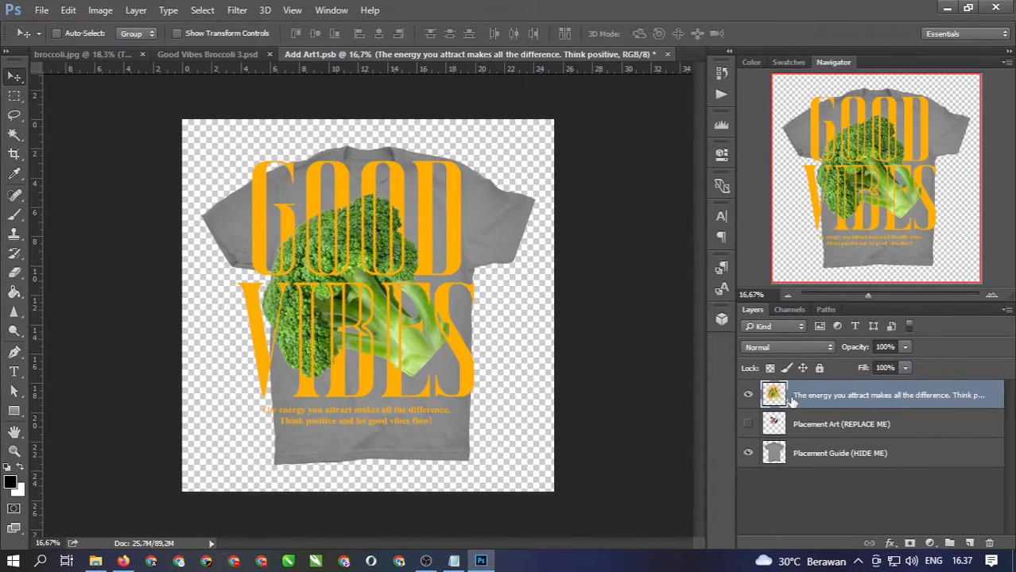
{"action": "left_click", "coordinate": [211, 34]}
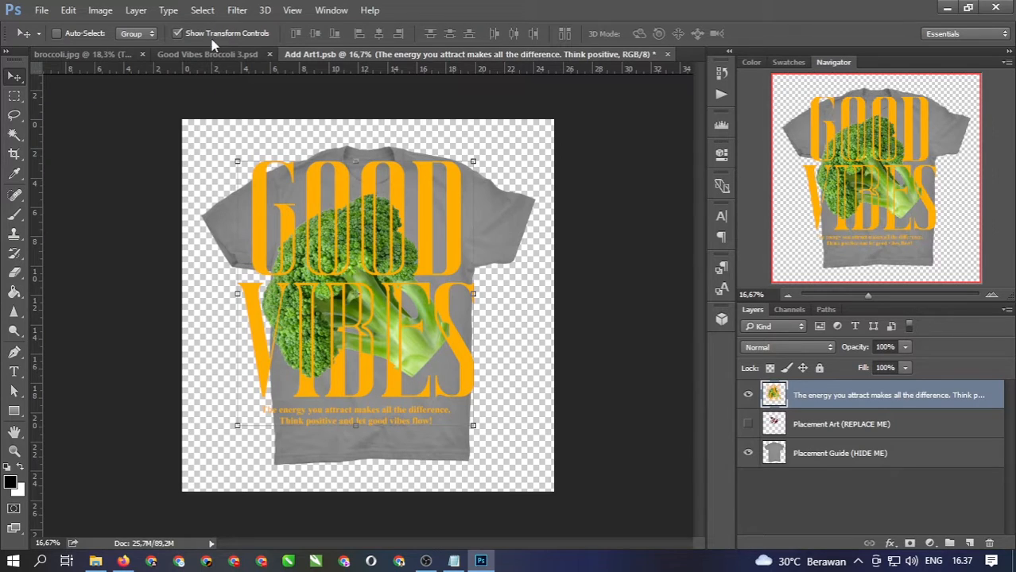
{"action": "left_click", "coordinate": [466, 164]}
{"action": "left_click_drag", "start_coordinate": [466, 165], "coordinate": [406, 247]}
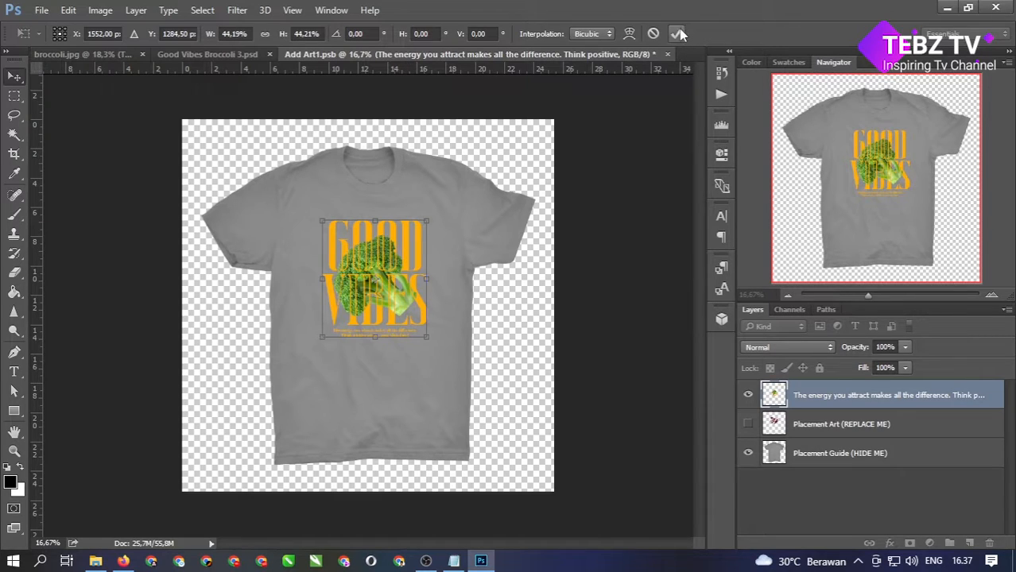
{"action": "left_click", "coordinate": [676, 33]}
Hide the Placement Guide, then save and close Add Art1.psb, accepting Displace with horizontal and vertical scale 10, Stretch To Fit and Wrap Around.
{"action": "left_click", "coordinate": [748, 453]}
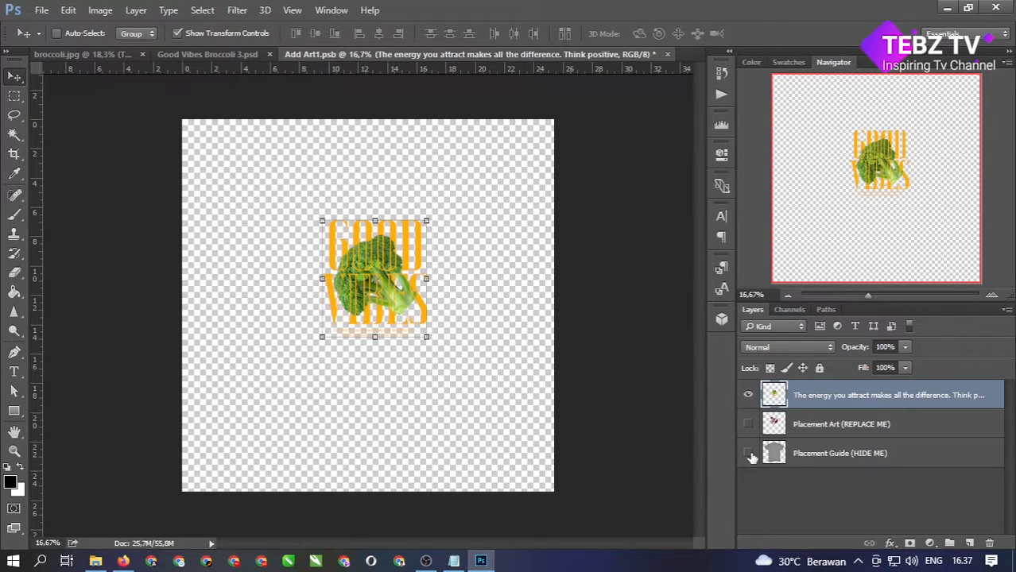
{"action": "left_click", "coordinate": [667, 54]}
{"action": "left_click", "coordinate": [468, 226]}
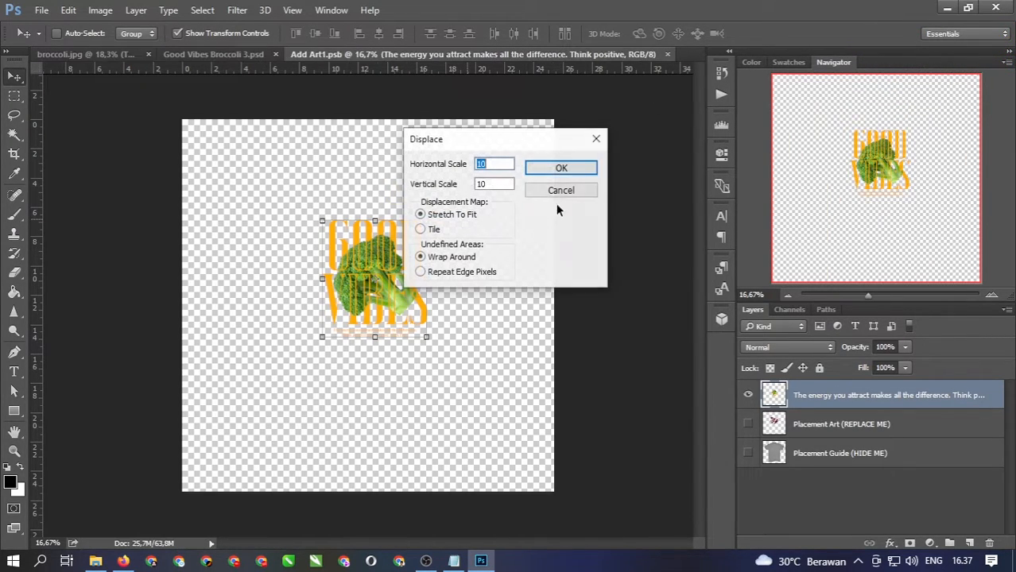
{"action": "left_click", "coordinate": [570, 167]}
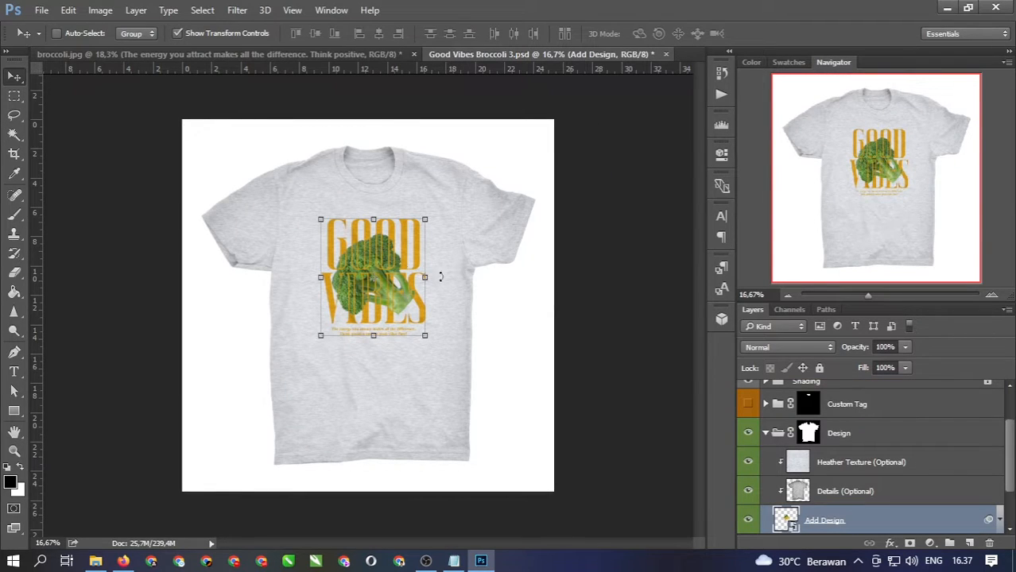
Change the shirt to white by hiding the Heather Grey layer and showing the White layer in the Colors group.
{"action": "scroll", "coordinate": [1008, 442], "scroll_direction": "down", "scroll_amount": 2}
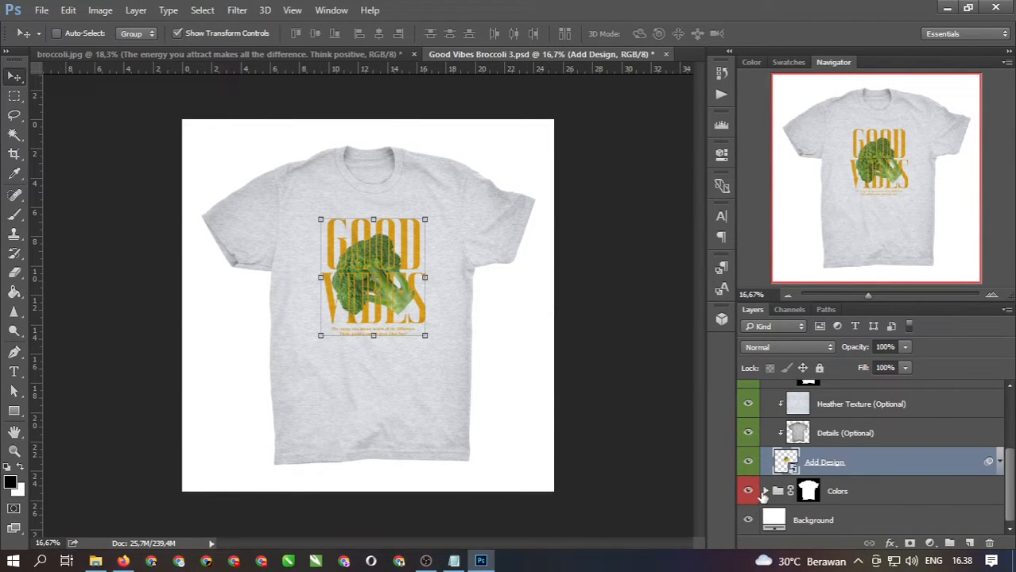
{"action": "left_click", "coordinate": [765, 491]}
{"action": "scroll", "coordinate": [803, 493], "scroll_direction": "down", "scroll_amount": 5}
{"action": "scroll", "coordinate": [808, 489], "scroll_direction": "down", "scroll_amount": 2}
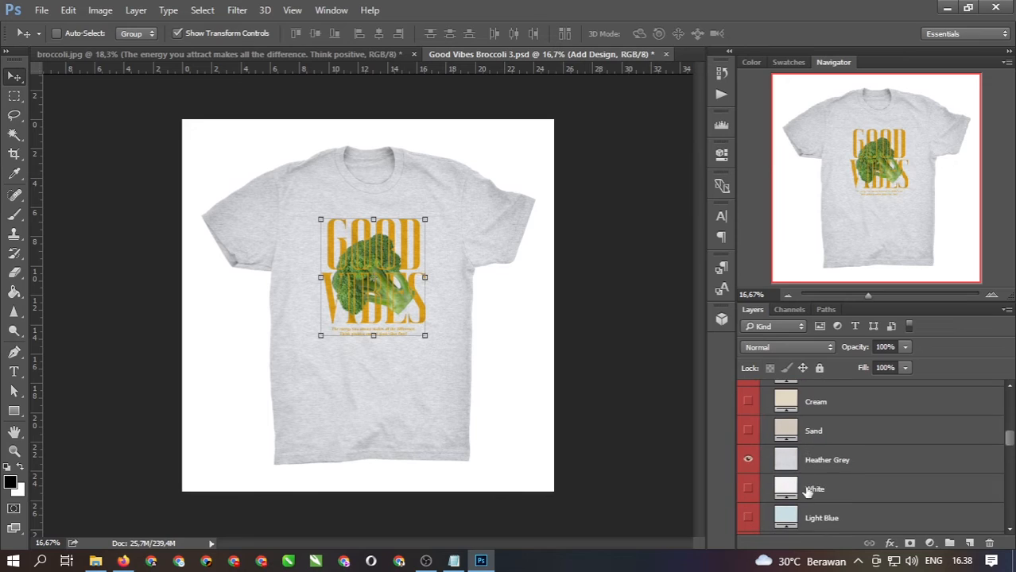
{"action": "left_click", "coordinate": [747, 463]}
{"action": "scroll", "coordinate": [756, 498], "scroll_direction": "down", "scroll_amount": 2}
{"action": "scroll", "coordinate": [756, 498], "scroll_direction": "down", "scroll_amount": 2}
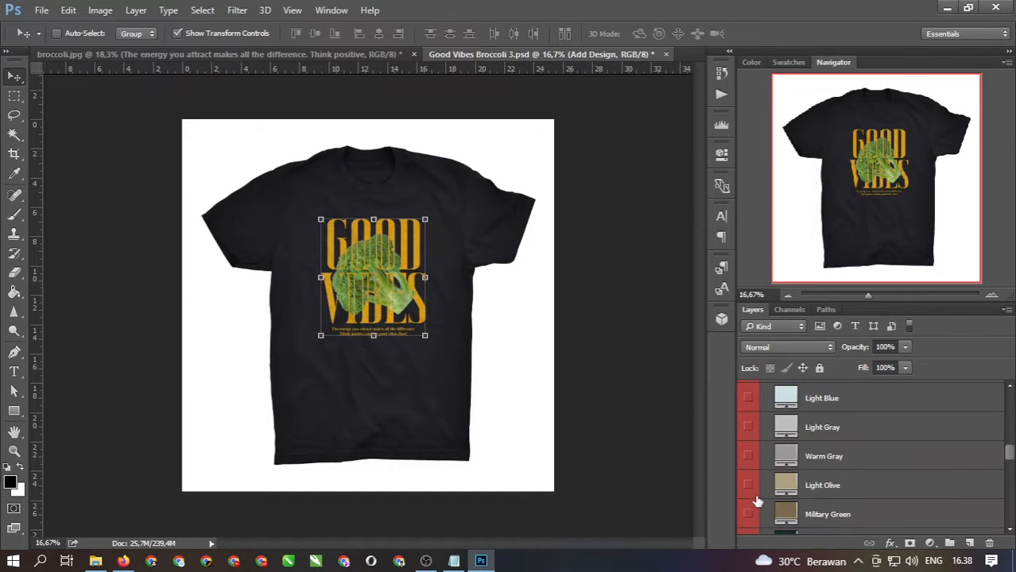
{"action": "scroll", "coordinate": [755, 473], "scroll_direction": "up", "scroll_amount": 2}
{"action": "left_click", "coordinate": [748, 420]}
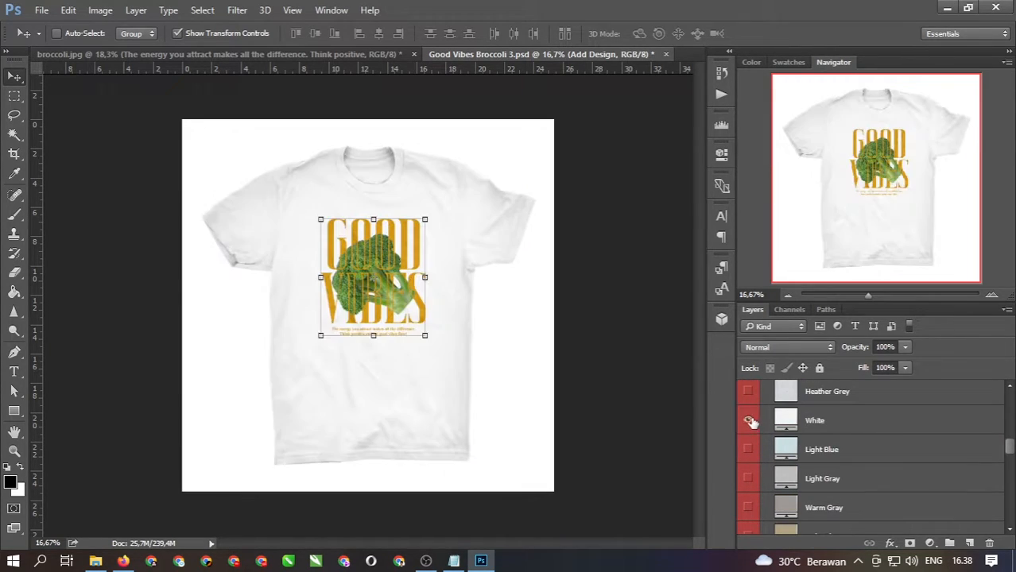
Turn off the transform controls and save the mockup Good Vibes Broccoli 3.psd.
{"action": "left_click", "coordinate": [229, 35]}
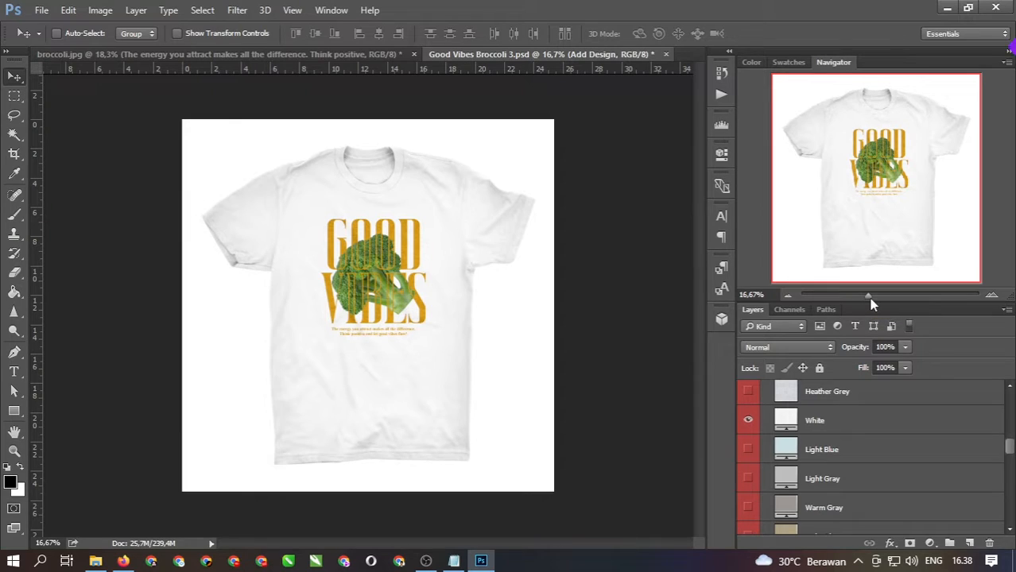
{"action": "key", "text": "ctrl+s"}
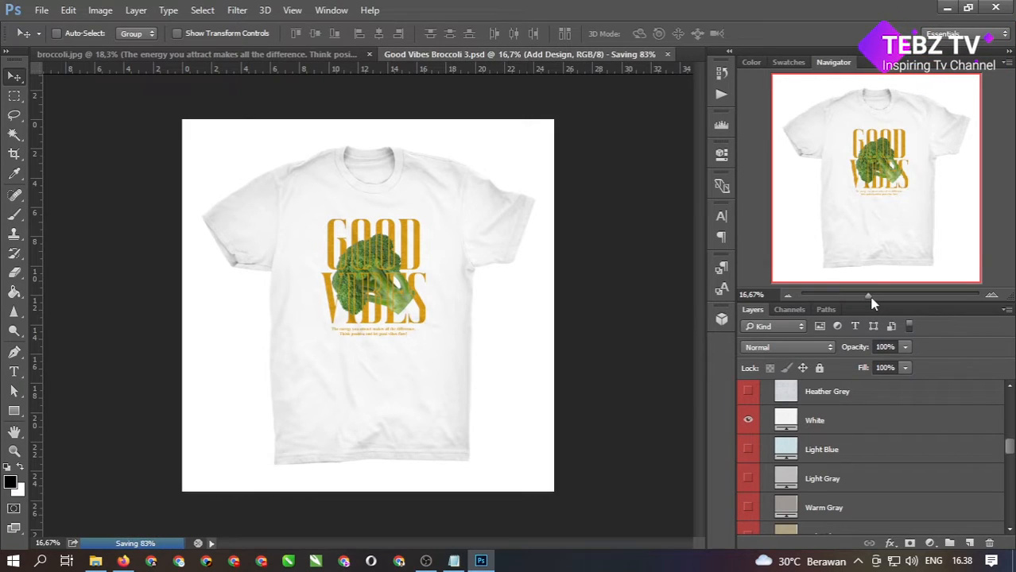
Switch to broccoli.jpg and revert its history to the Move state before Merge Layers, restoring the separate text and broccoli layers.
{"action": "left_click", "coordinate": [205, 56]}
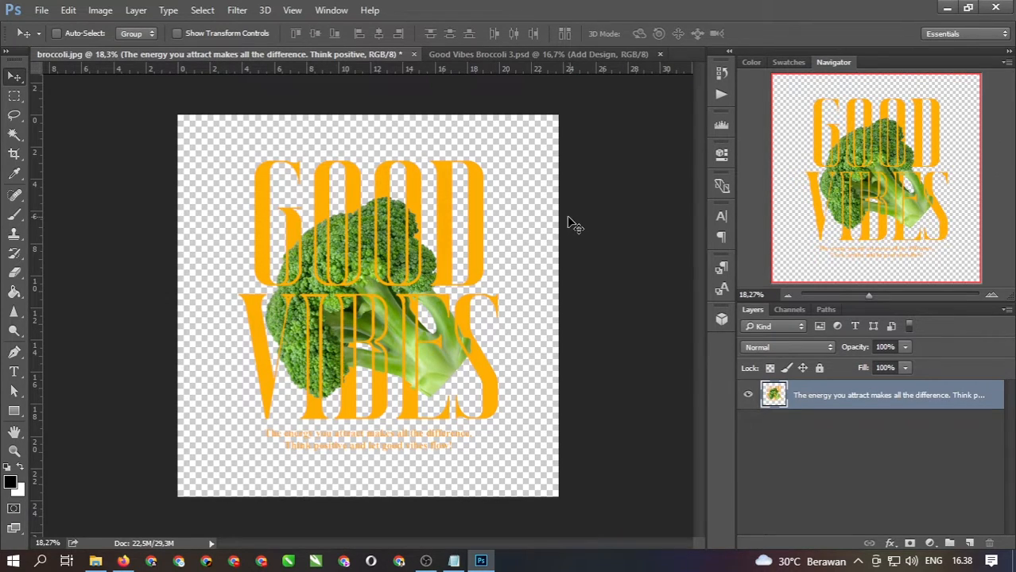
{"action": "left_click", "coordinate": [720, 76]}
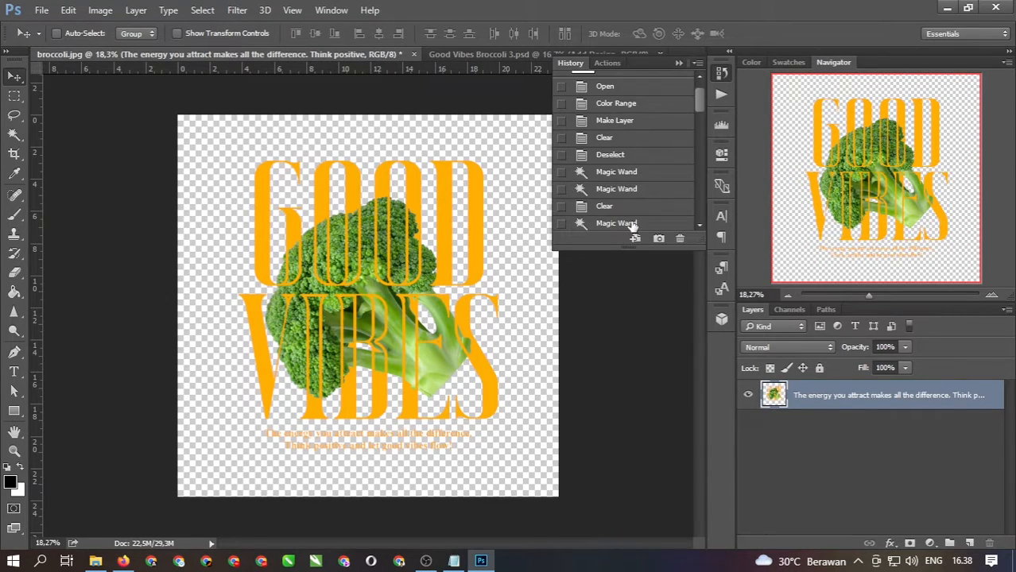
{"action": "left_click", "coordinate": [702, 113]}
{"action": "left_click_drag", "start_coordinate": [702, 131], "coordinate": [701, 227]}
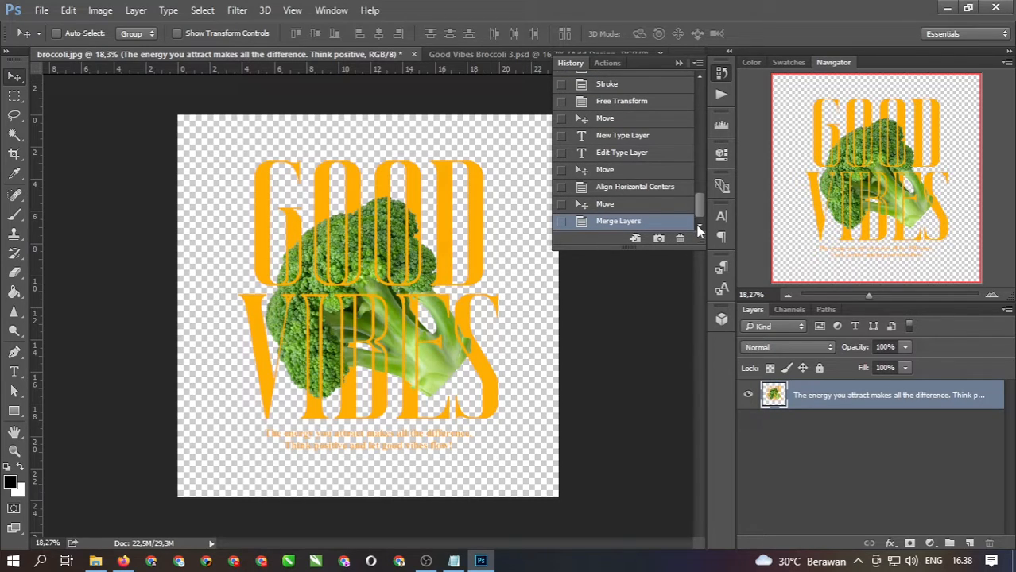
{"action": "left_click", "coordinate": [656, 206]}
{"action": "scroll", "coordinate": [699, 80], "scroll_direction": "up", "scroll_amount": 1}
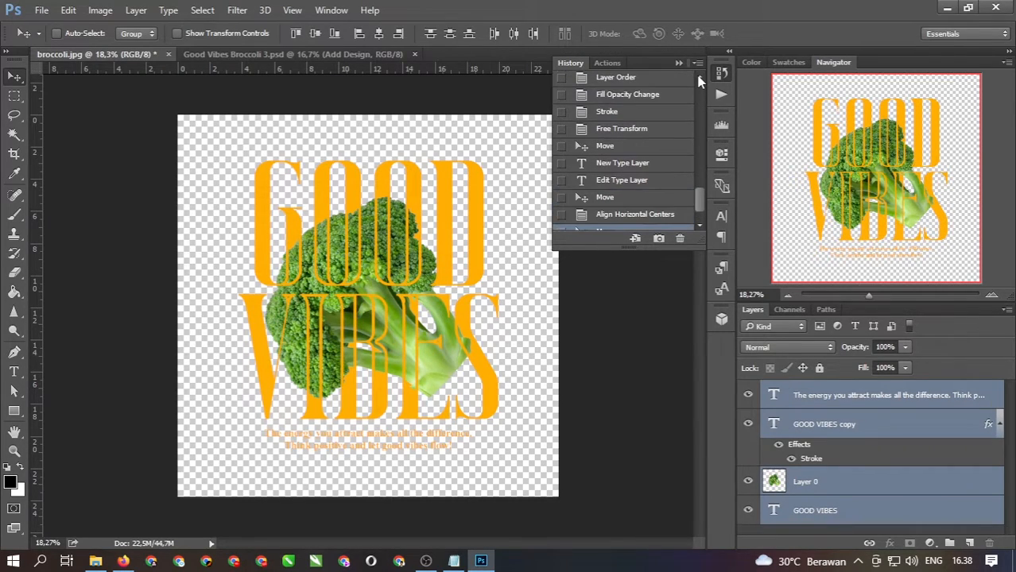
{"action": "left_click", "coordinate": [678, 64]}
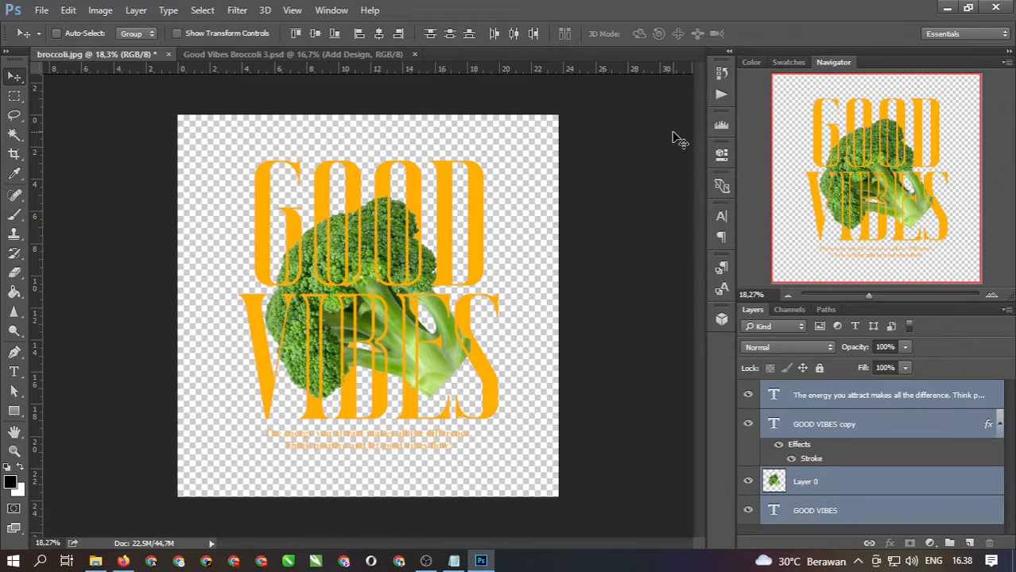
Align the quote, GOOD VIBES copy, Layer 0 and GOOD VIBES layers on their horizontal centers, and leave only the quote layer selected.
{"action": "left_click", "coordinate": [853, 514]}
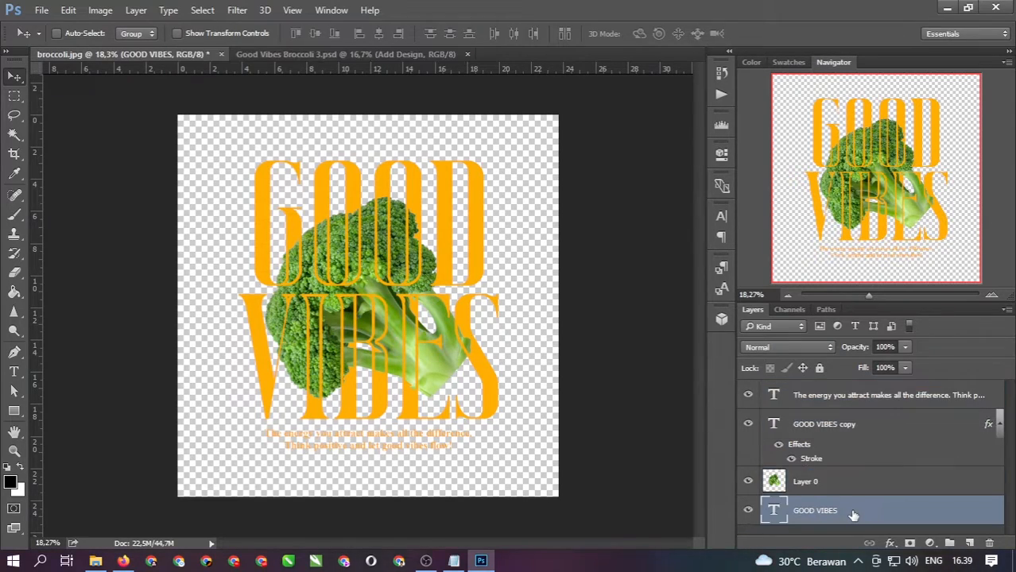
{"action": "left_click", "coordinate": [823, 482], "text": "shift"}
{"action": "left_click", "coordinate": [826, 424], "text": "shift"}
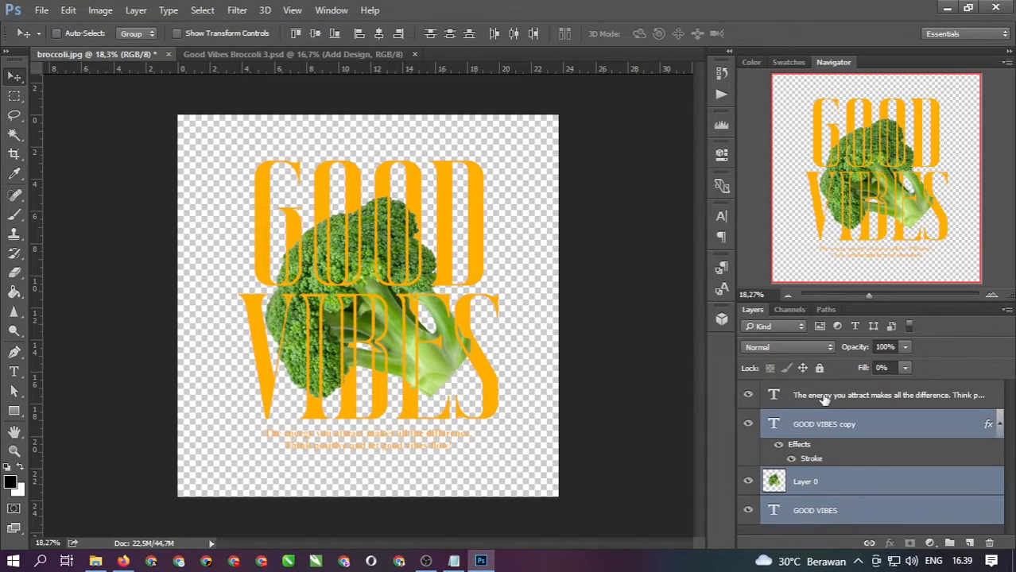
{"action": "left_click", "coordinate": [824, 401], "text": "shift"}
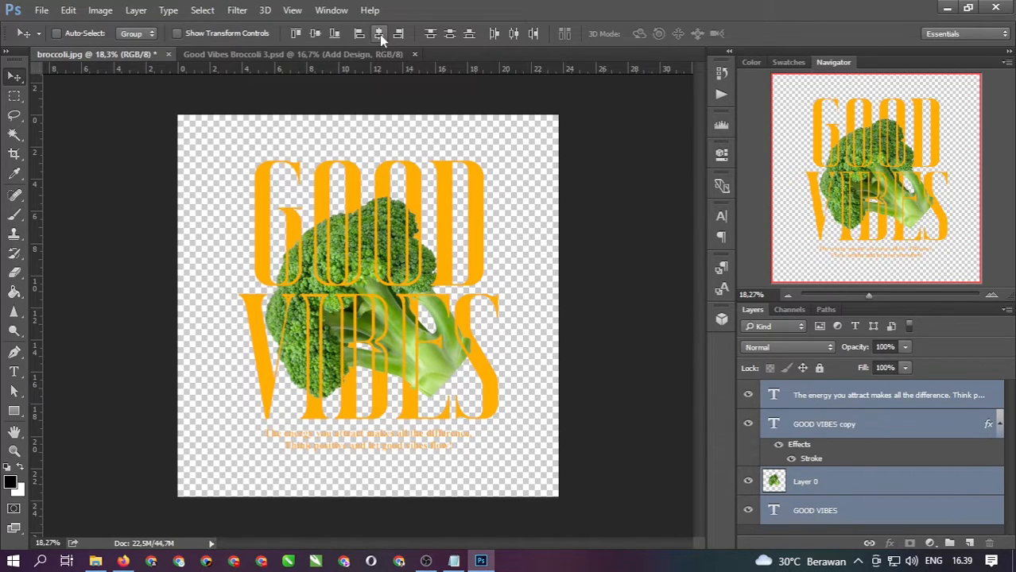
{"action": "left_click", "coordinate": [845, 518]}
{"action": "left_click", "coordinate": [840, 403]}
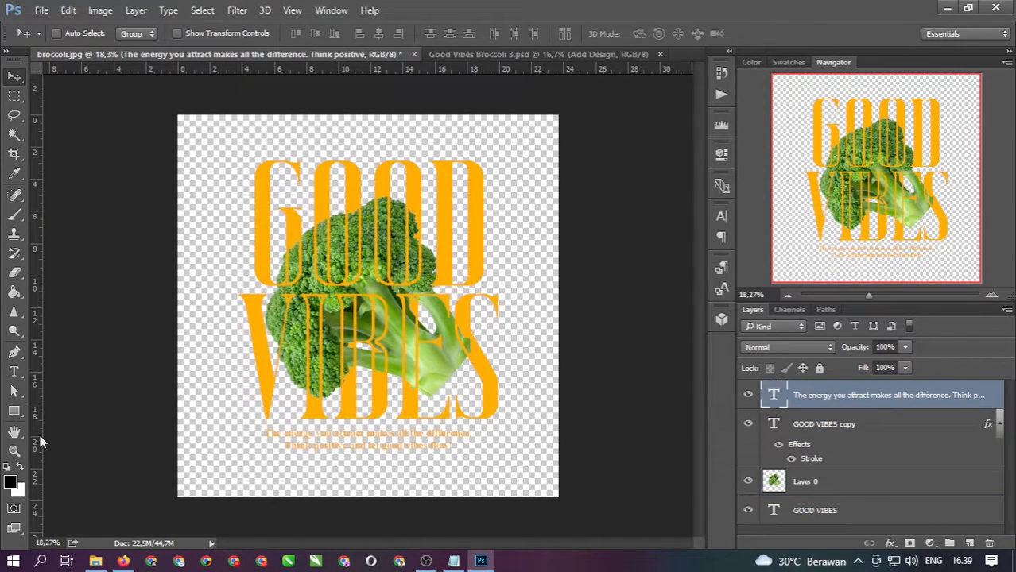
Place vertical guides at the start and end of the quote's first line, and undo both guides through the history.
{"action": "left_click_drag", "start_coordinate": [40, 435], "coordinate": [264, 437]}
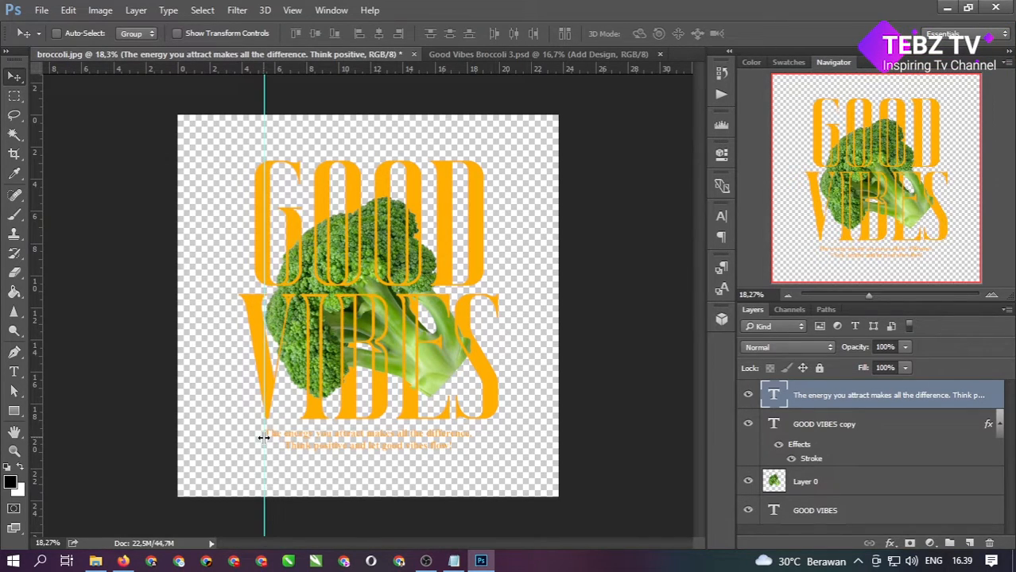
{"action": "left_click_drag", "start_coordinate": [40, 430], "coordinate": [469, 448]}
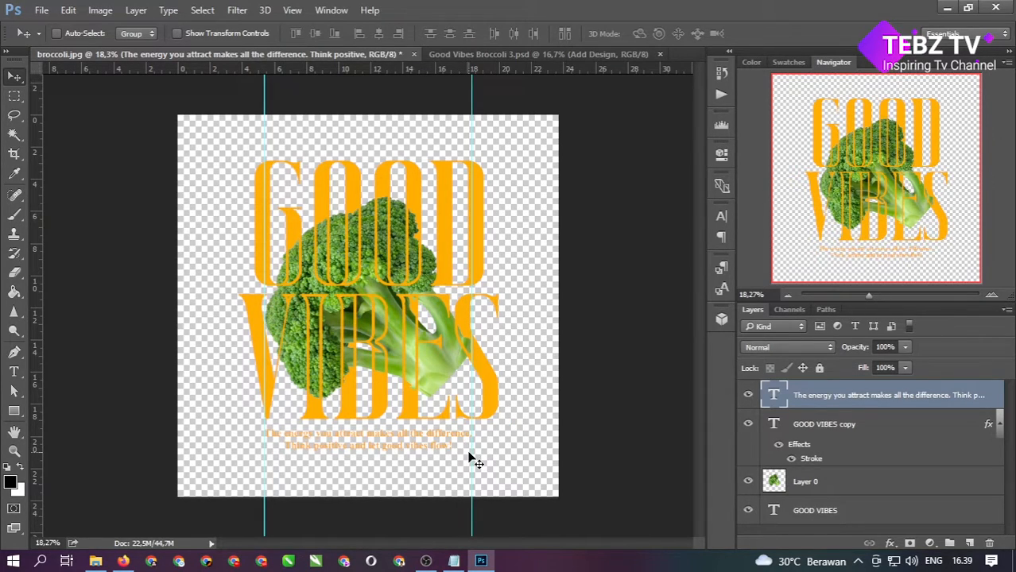
{"action": "left_click", "coordinate": [721, 73]}
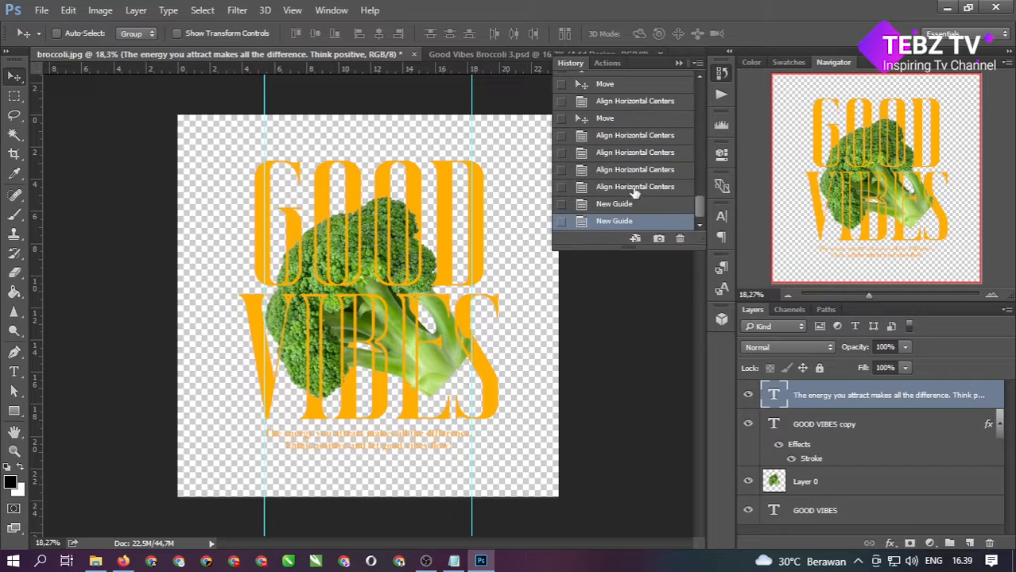
{"action": "left_click", "coordinate": [625, 204]}
{"action": "left_click", "coordinate": [628, 187]}
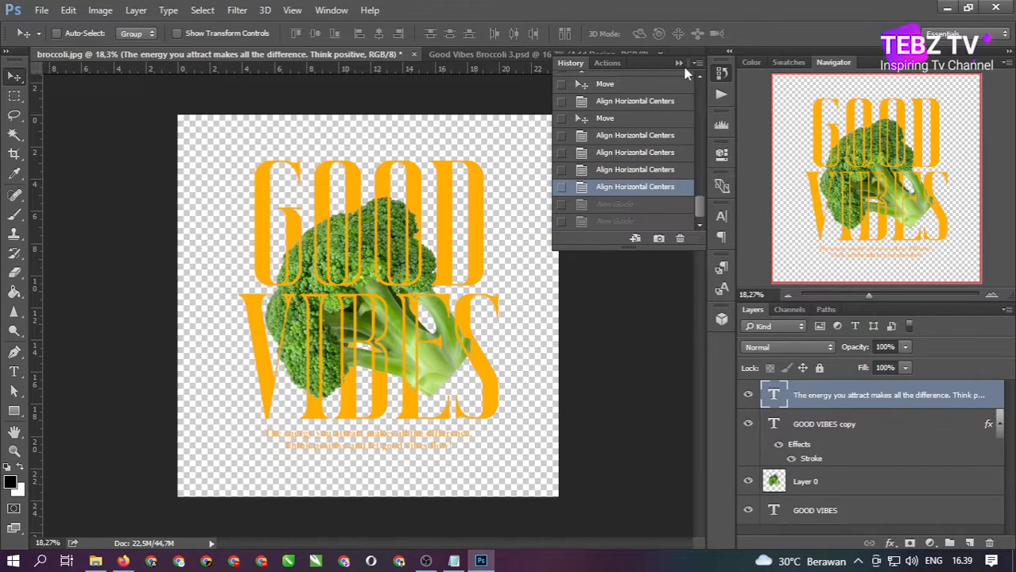